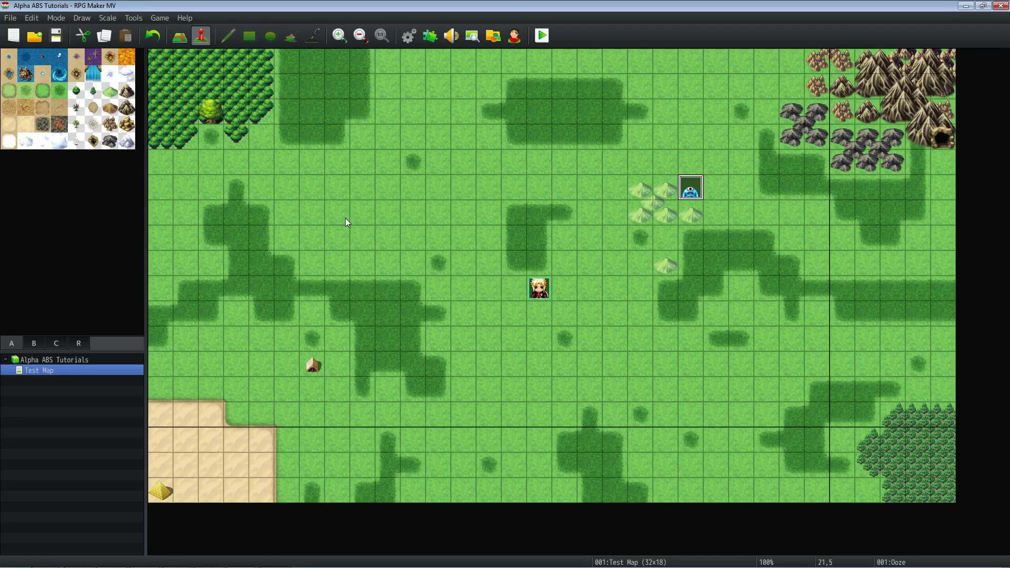
Review the class's Tech skill type trait and the Tech skill type in the Types list.
left_click(409, 36)
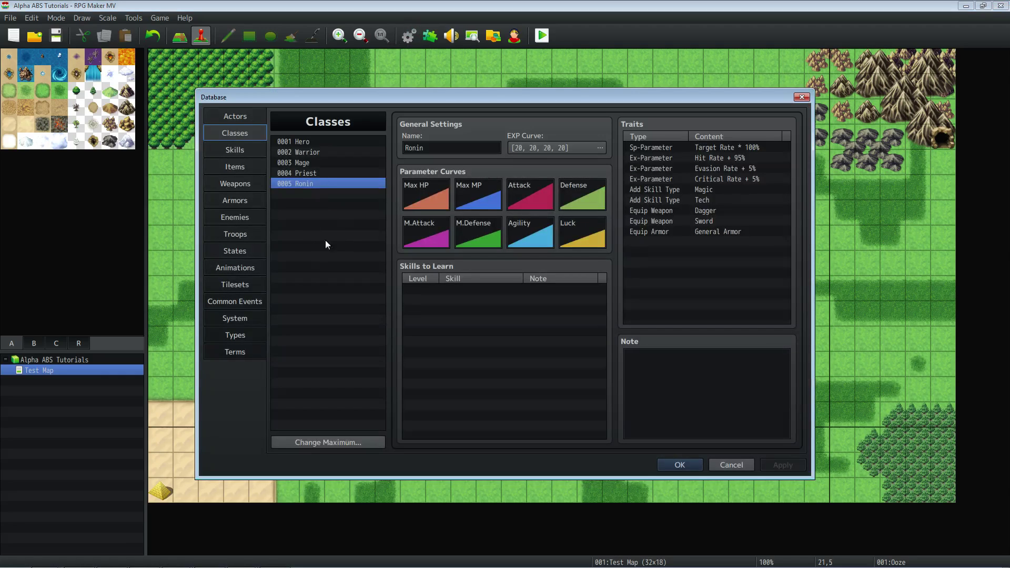
left_click(307, 191)
left_click(718, 204)
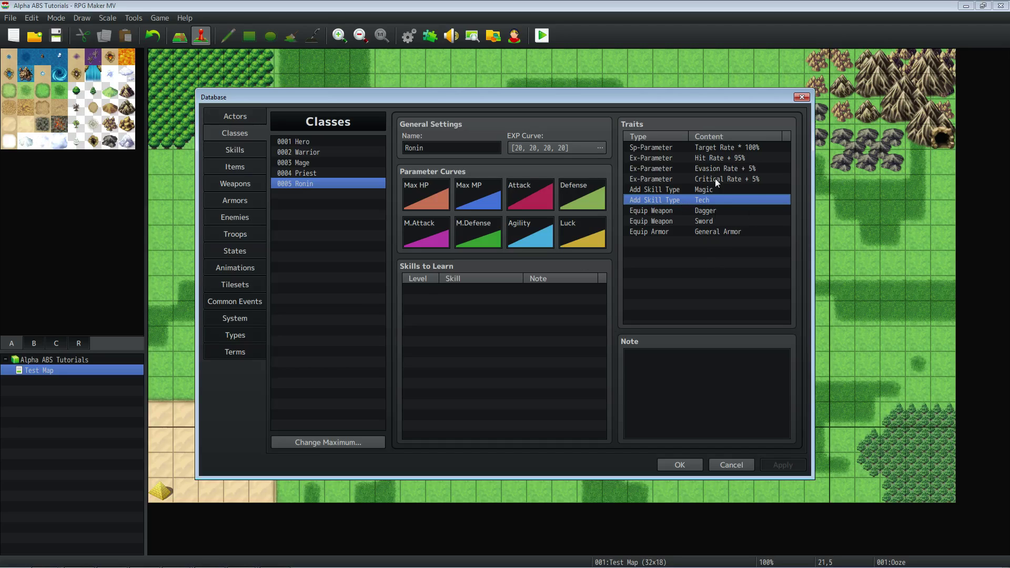
left_click(246, 335)
left_click(415, 143)
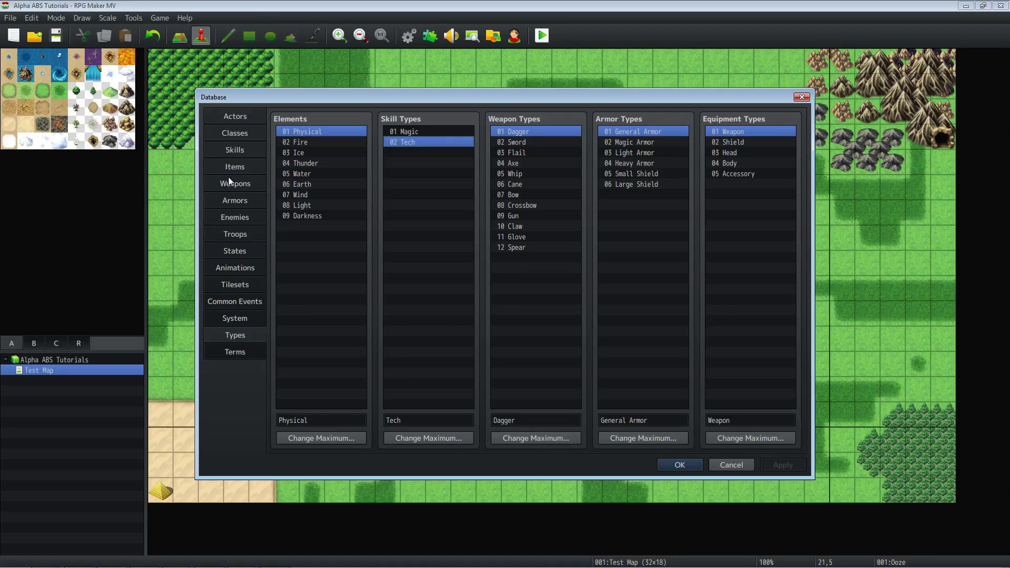
left_click(677, 467)
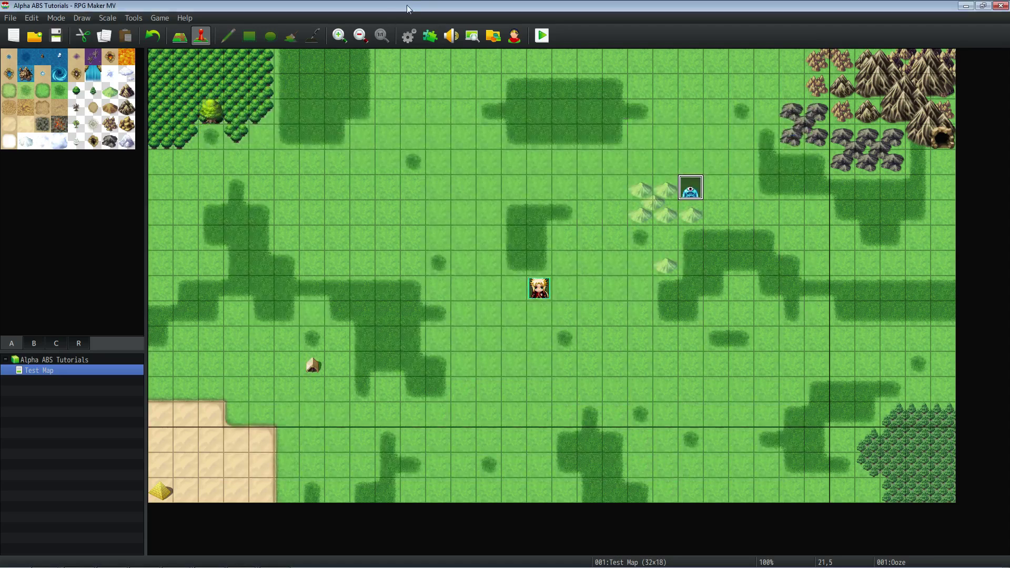
Inspect the DK_Skip_Title_Screen plugin in the Plugin Manager.
left_click(430, 36)
left_click(372, 345)
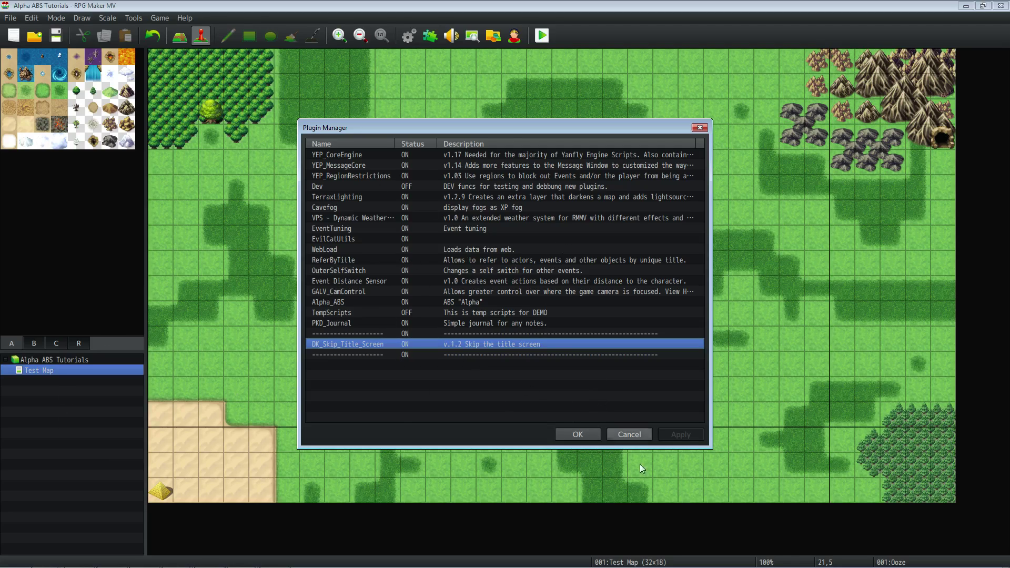
left_click(568, 435)
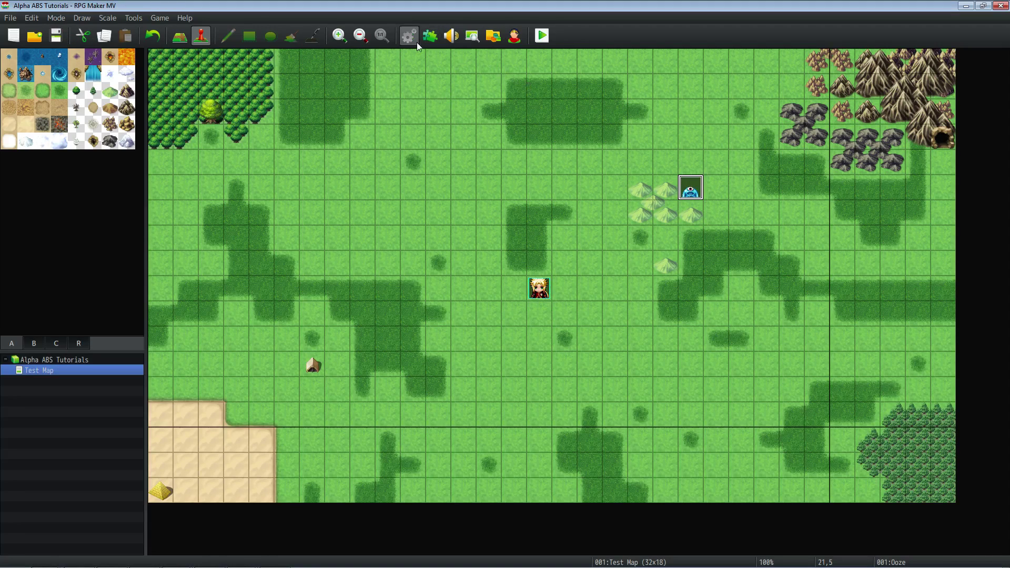
Open the 0001 Ooze enemy and point out its Attack Speed 120 trait and Attack action.
key("F9")
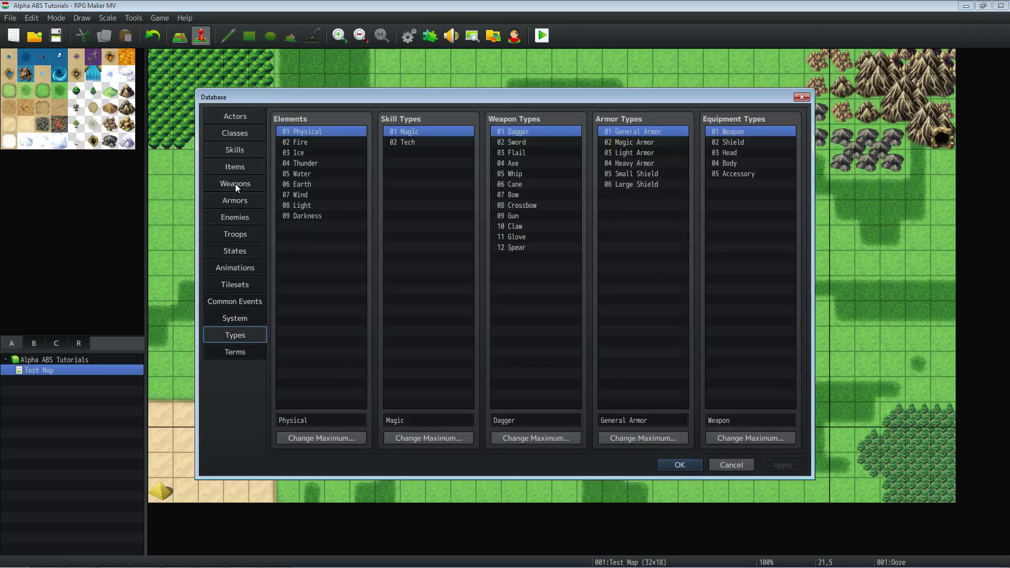
left_click(234, 217)
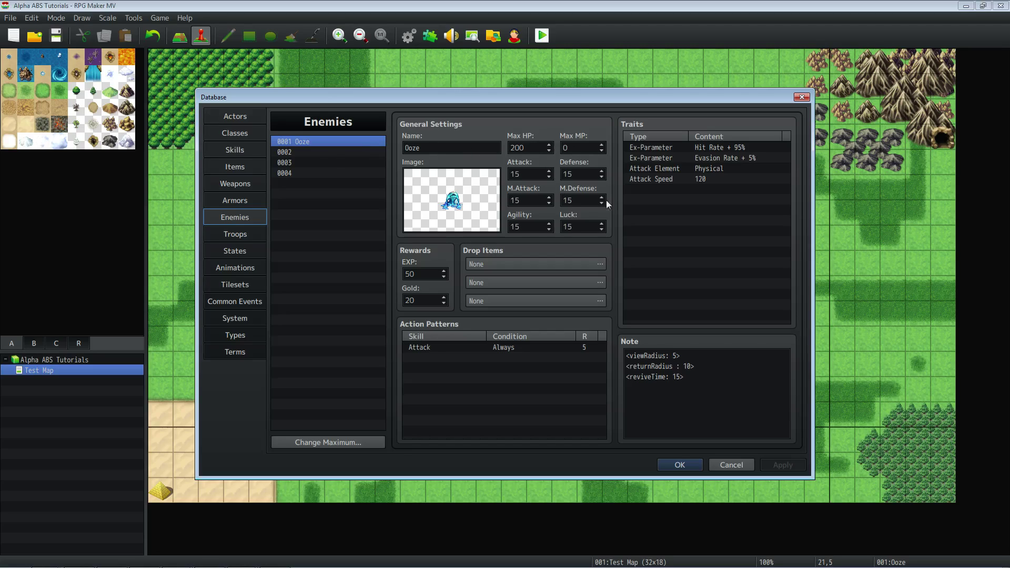
left_click(673, 179)
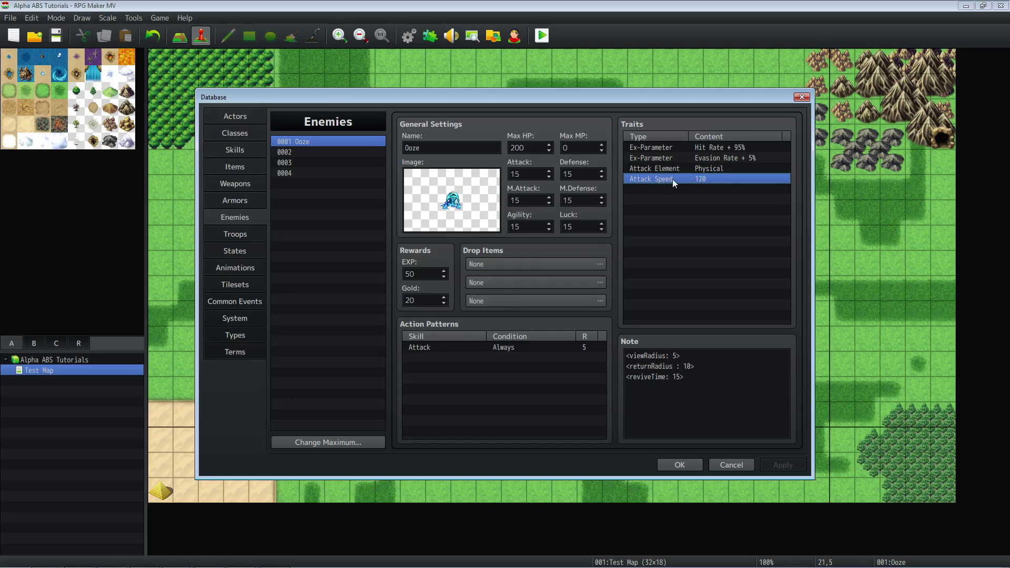
left_click(424, 352)
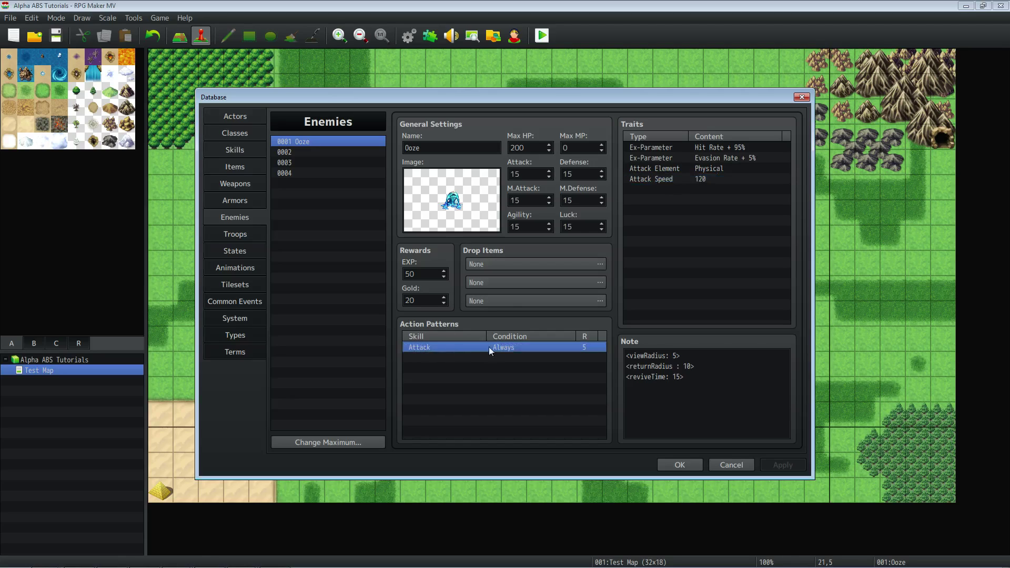
left_click(659, 180)
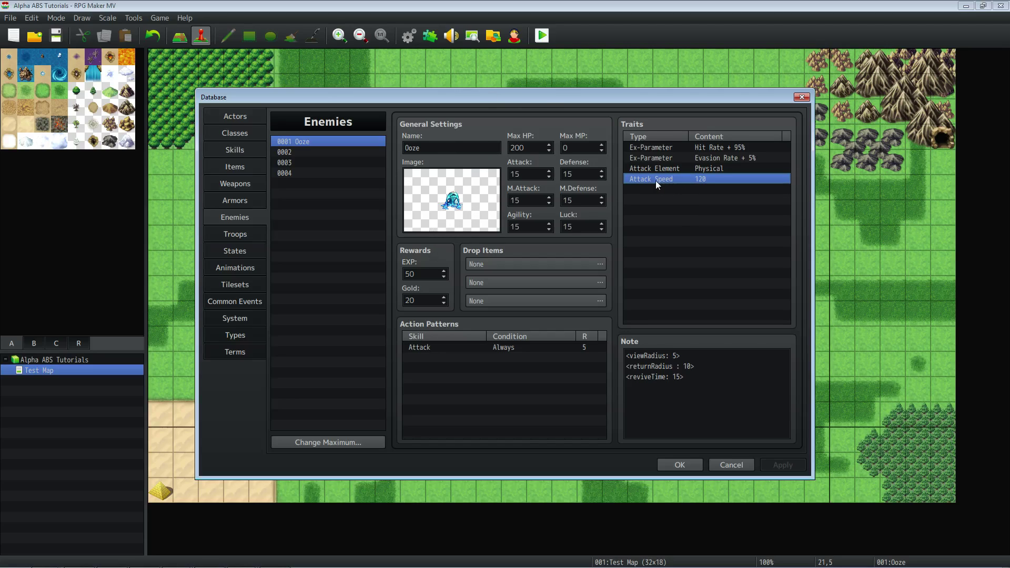
left_click(695, 188)
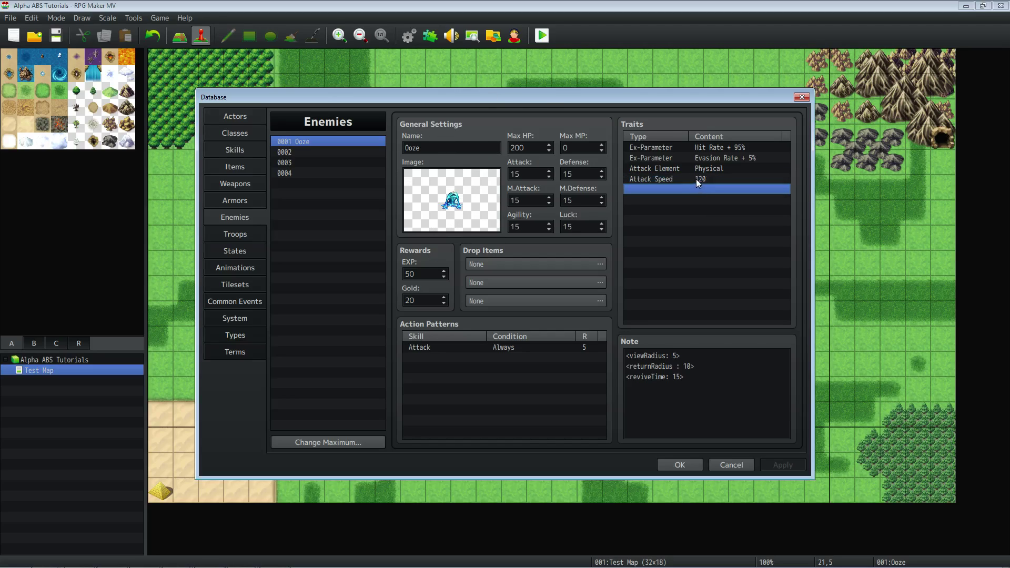
left_click(697, 180)
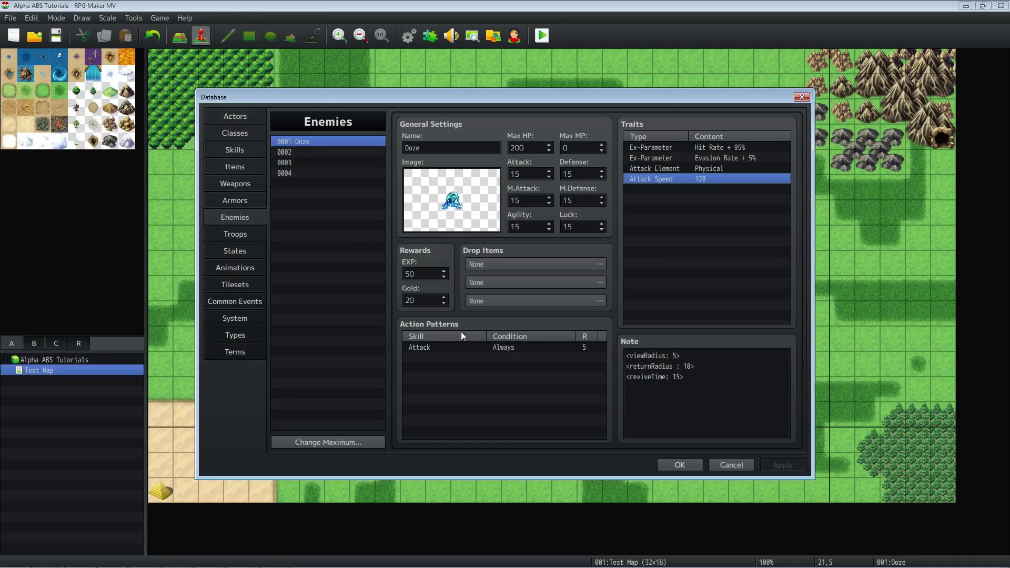
Point out the Attack action pattern and select all of the Ooze's note text.
left_click(501, 347)
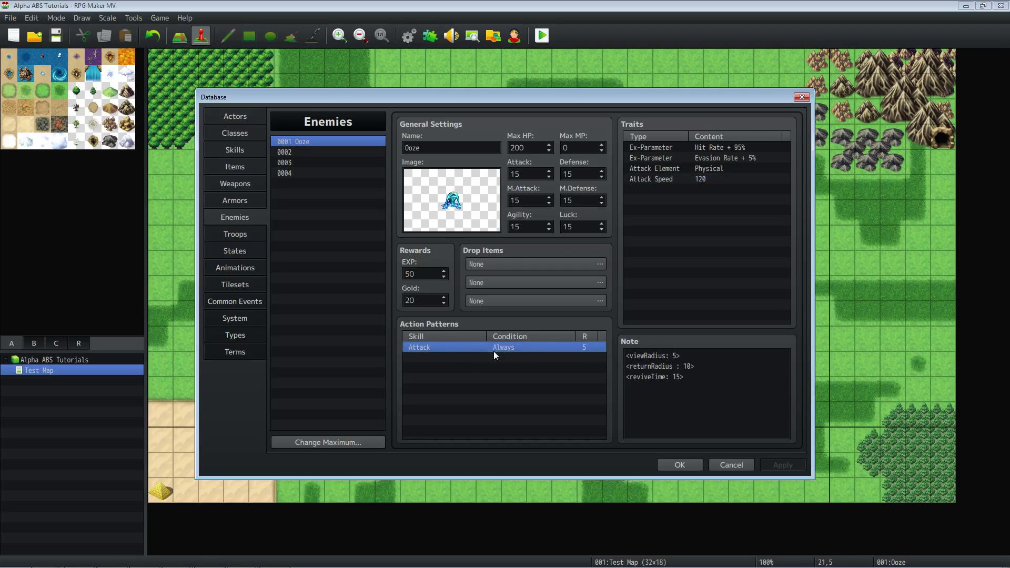
left_click(691, 358)
key("ctrl+a")
left_click(694, 359)
key("ctrl+a")
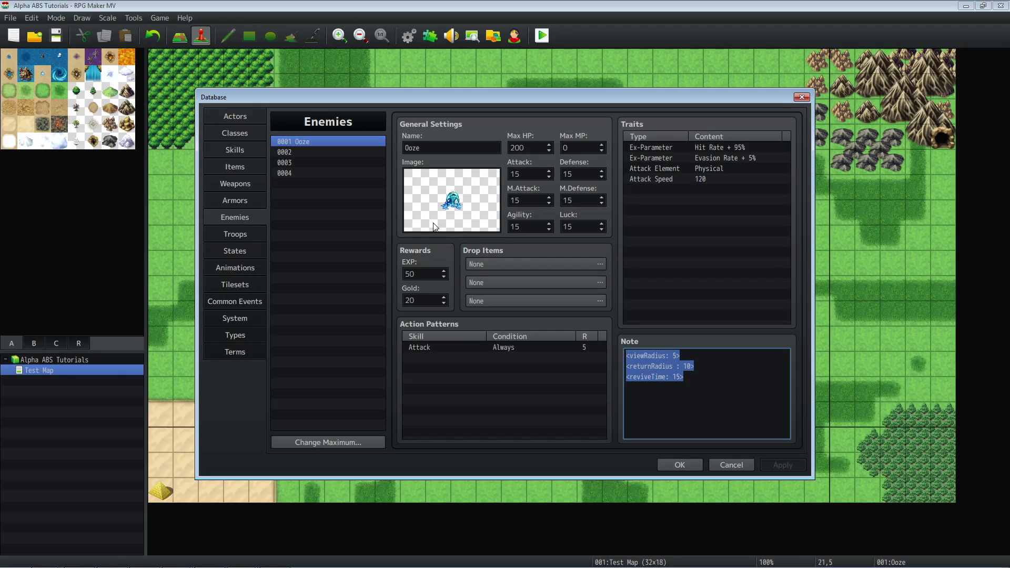
left_click(646, 355)
left_click(710, 391)
key("ctrl+a")
left_click(711, 392)
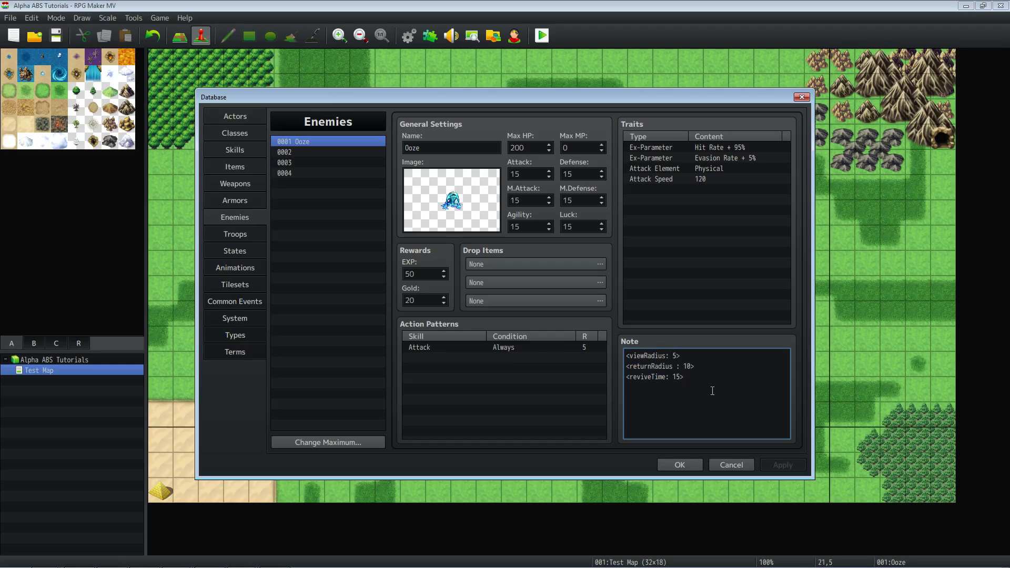
left_click_drag(687, 357, 610, 353)
left_click_drag(694, 366, 625, 377)
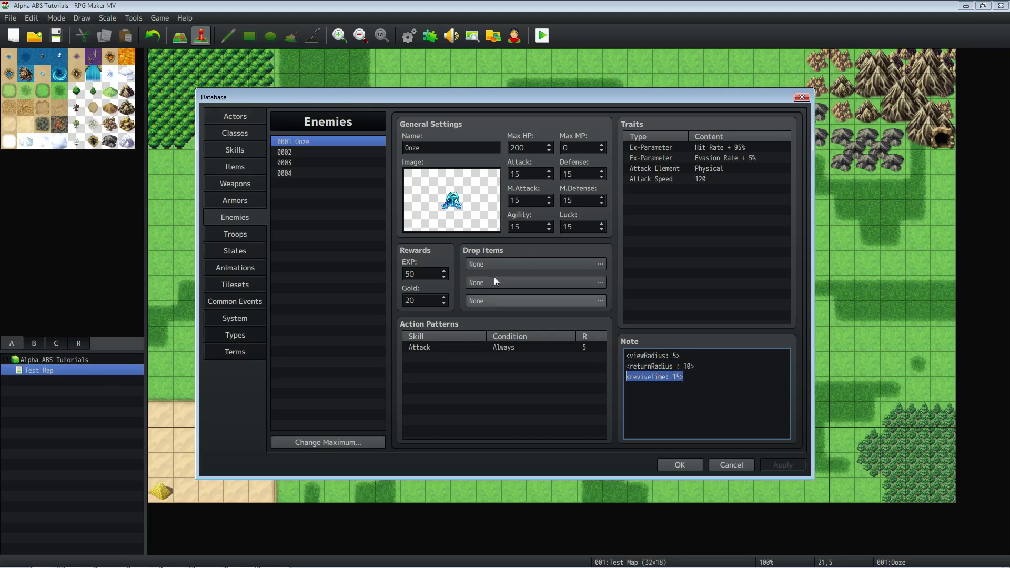
left_click(631, 355)
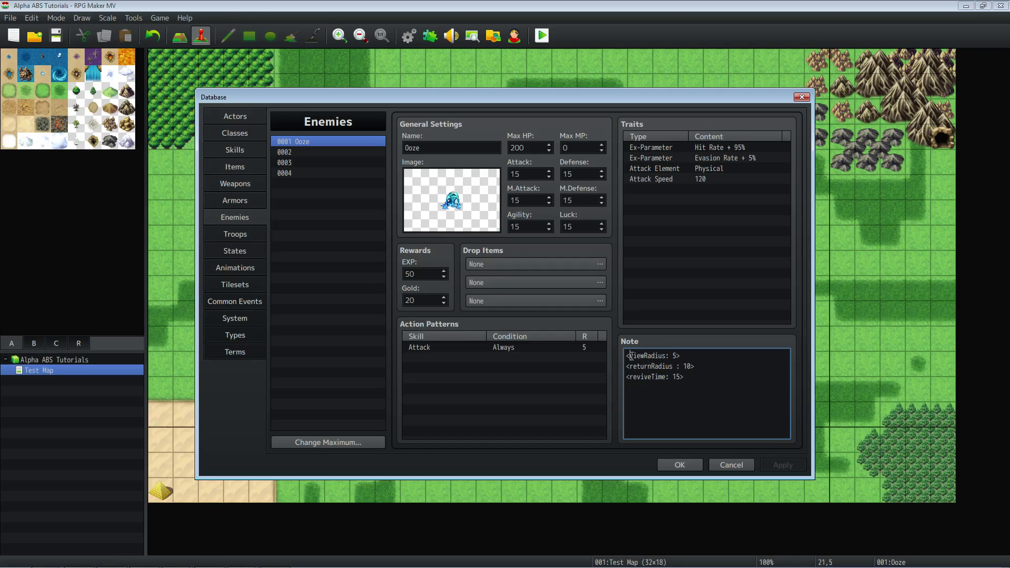
double_click(676, 355)
left_click(626, 355)
left_click_drag(688, 355, 629, 356)
double_click(675, 355)
left_click_drag(680, 355, 625, 356)
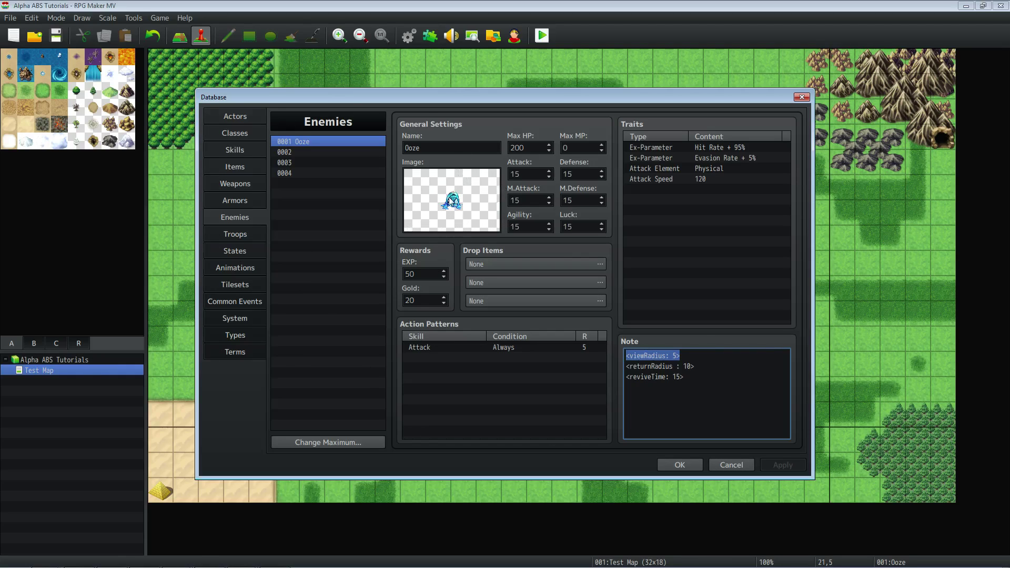
Highlight the returnRadius tag and shift the Database window aside to view the map.
left_click_drag(696, 366, 623, 367)
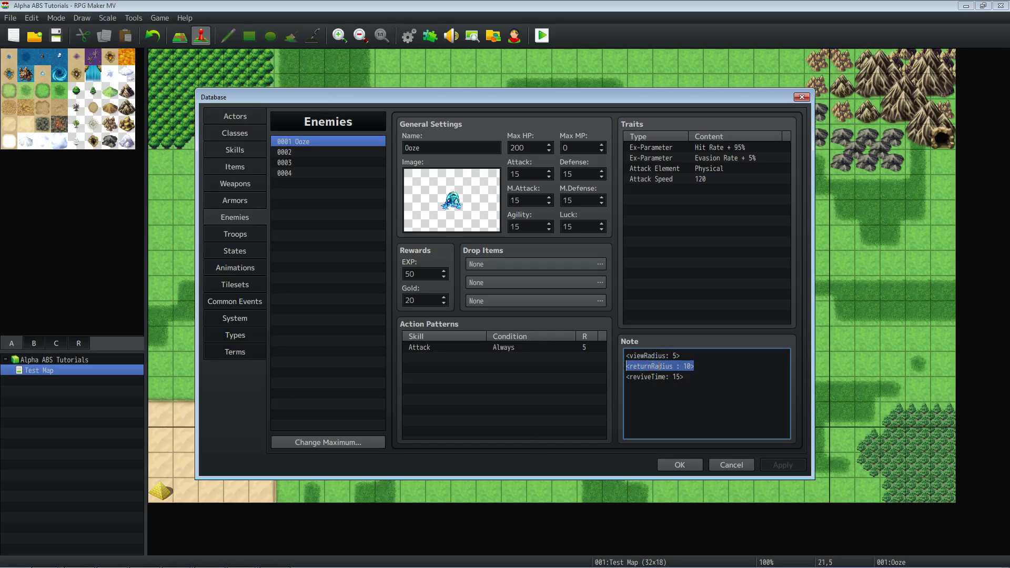
left_click_drag(695, 366, 626, 366)
left_click_drag(629, 96, 623, 337)
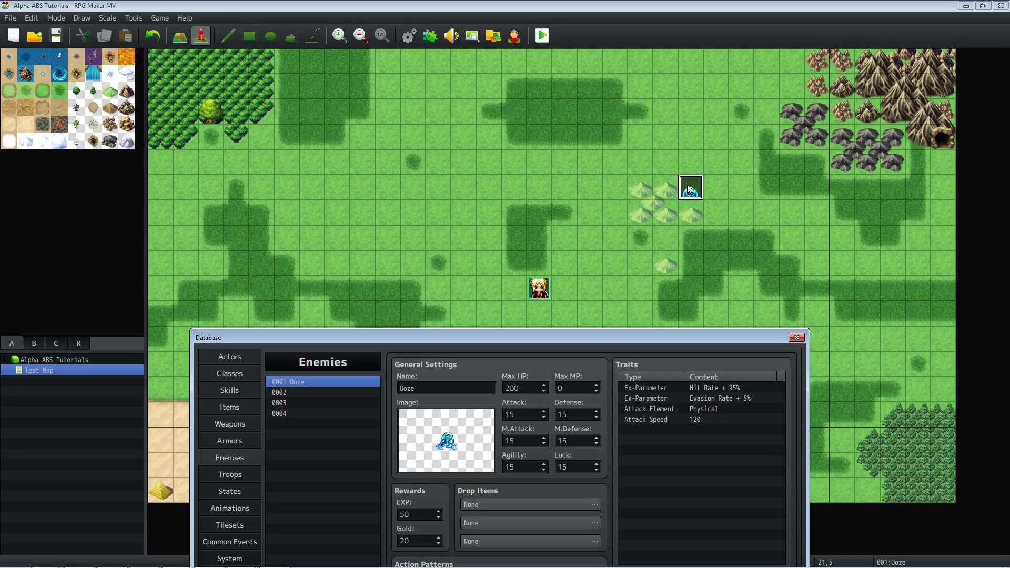
left_click_drag(610, 335, 580, 138)
left_click(652, 408)
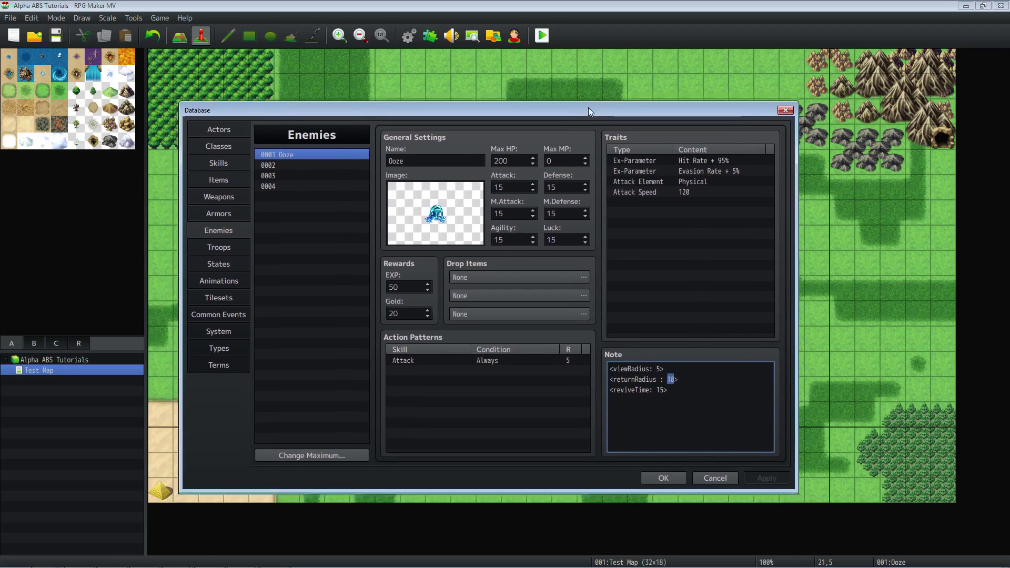
left_click_drag(588, 107, 589, 107)
Highlight the viewRadius and reviveTime note tags, then confirm the Database unchanged.
left_click_drag(613, 389, 657, 390)
left_click(648, 380)
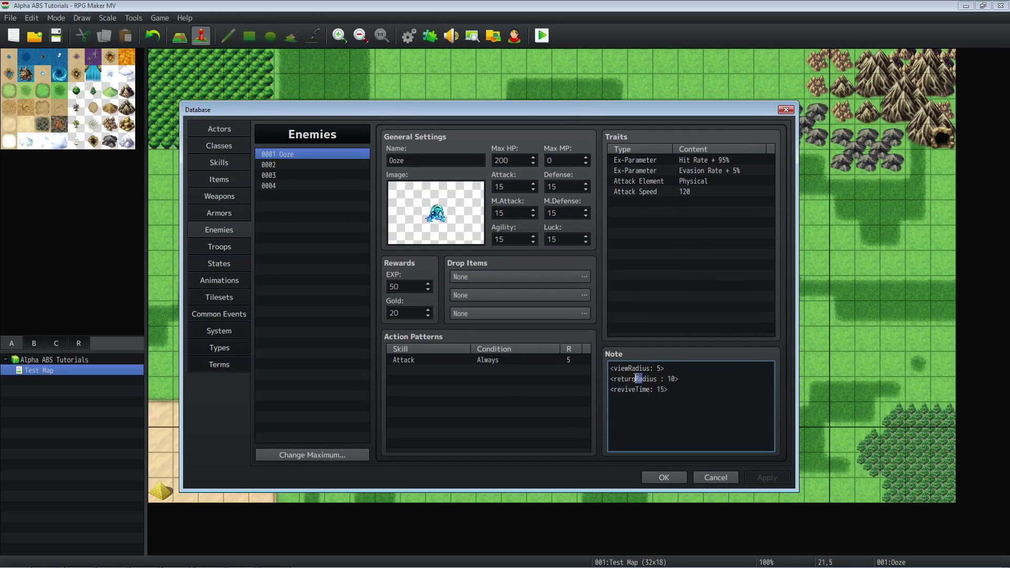
left_click_drag(635, 379, 663, 389)
left_click(630, 368)
left_click(638, 368)
left_click(647, 368)
left_click_drag(684, 390, 600, 393)
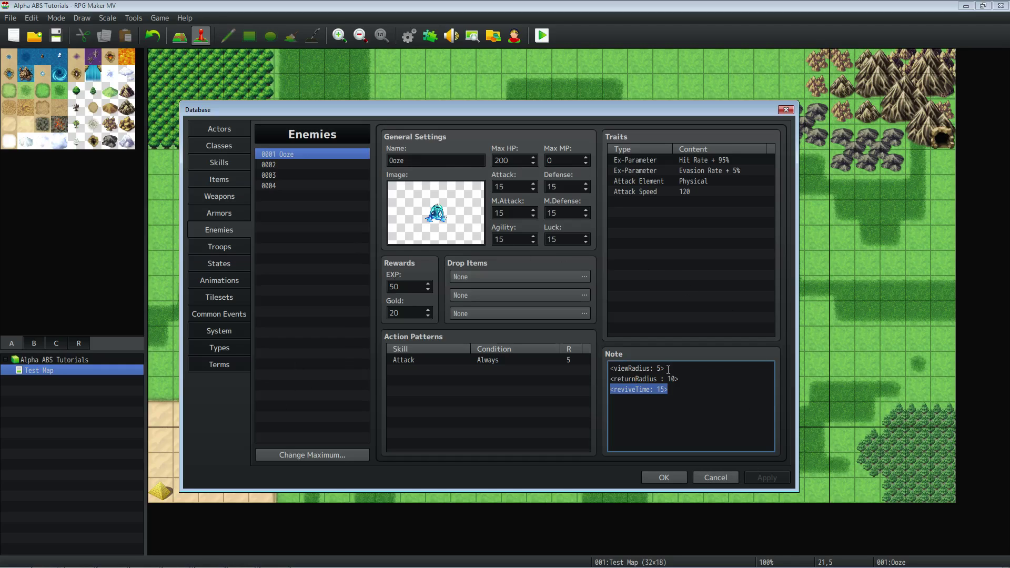
left_click(700, 401)
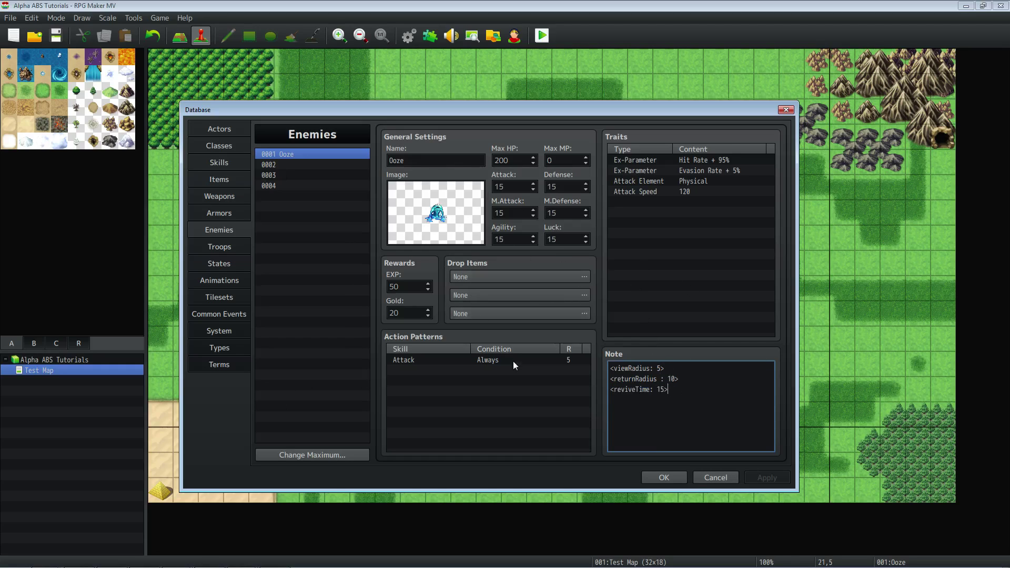
left_click(663, 477)
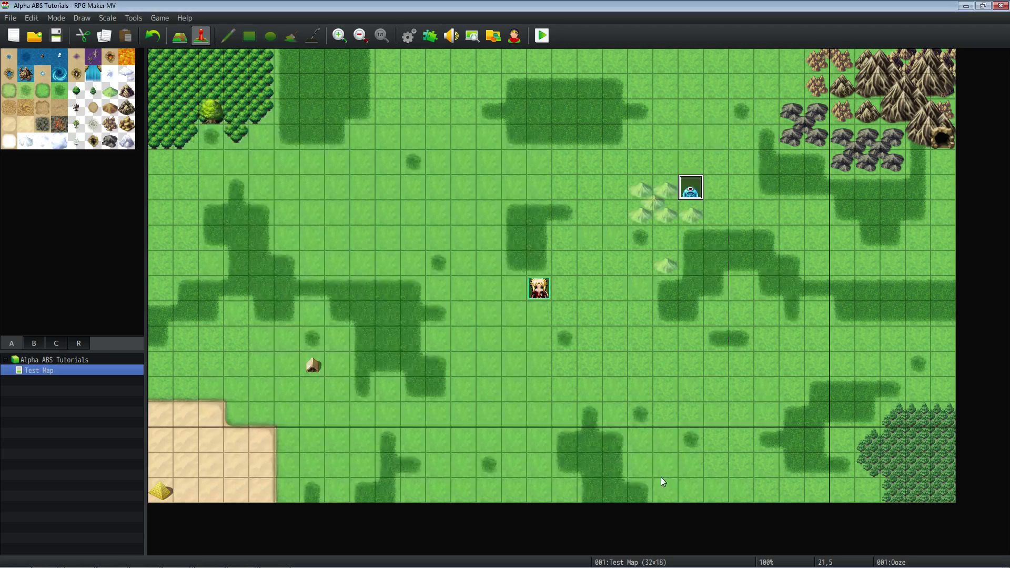
Open the Test Map properties, highlight its <ABS> note, and close them.
right_click(44, 371)
left_click(64, 378)
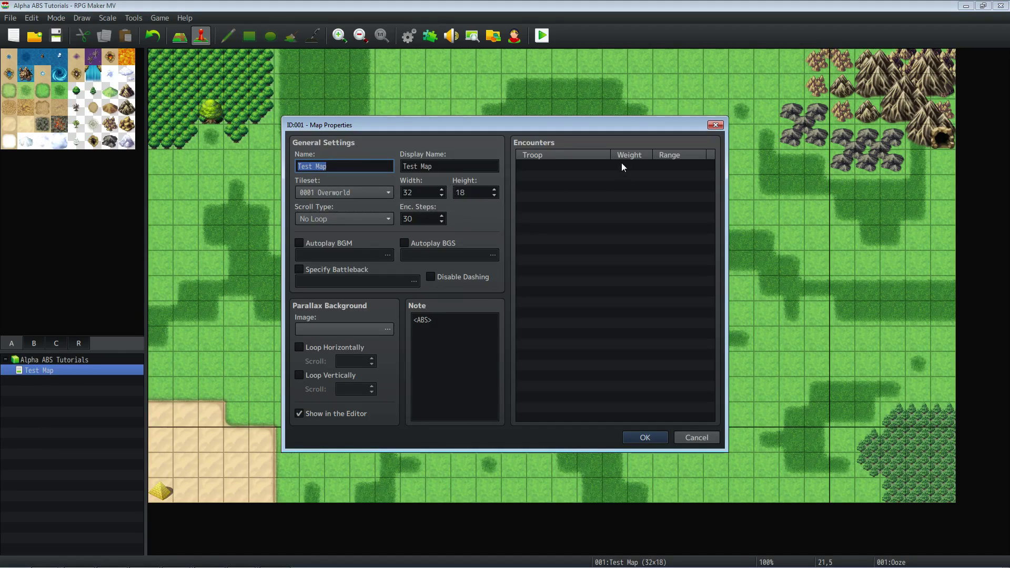
left_click_drag(658, 132, 546, 124)
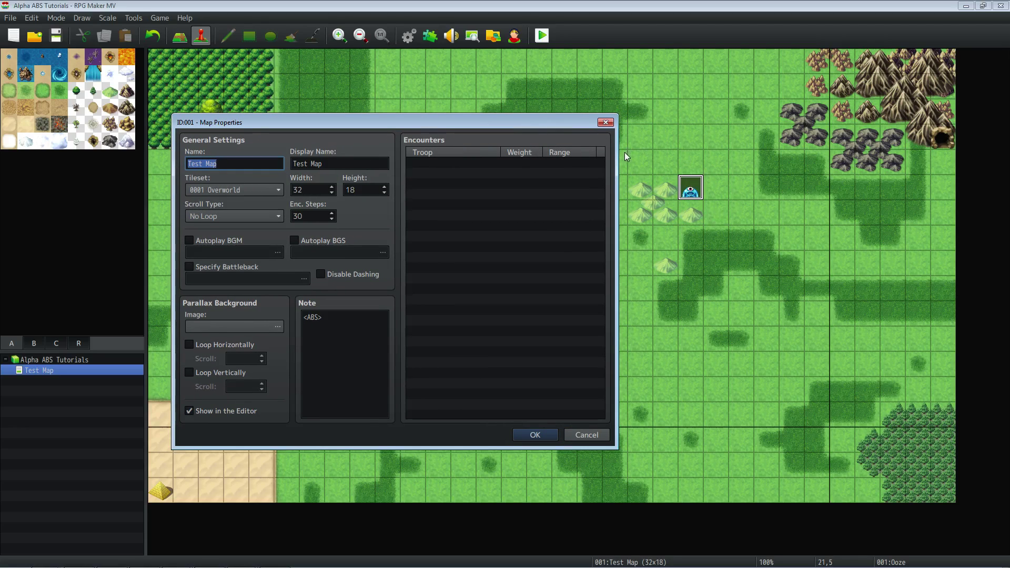
left_click(345, 327)
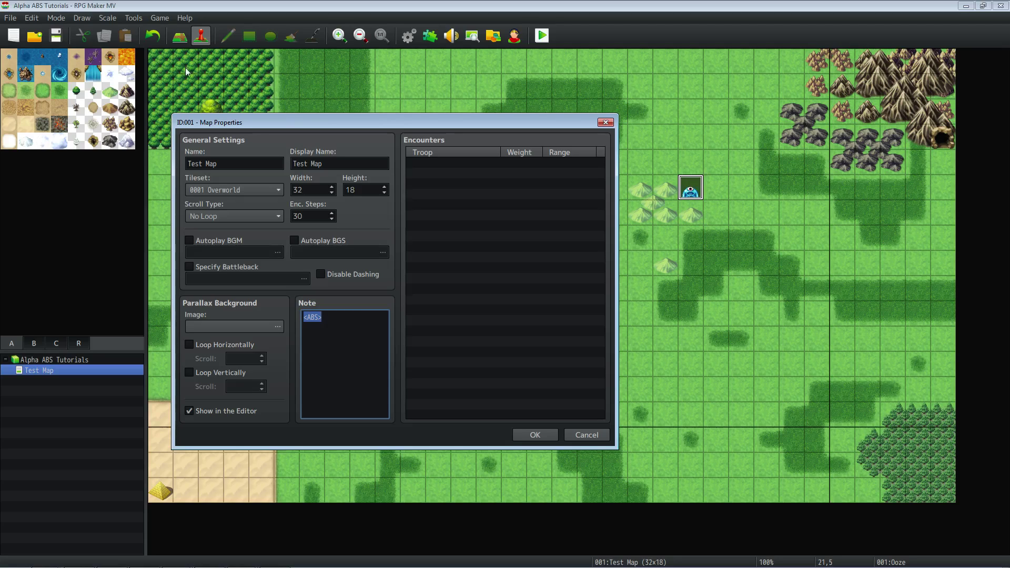
left_click(324, 339)
left_click_drag(342, 331, 308, 317)
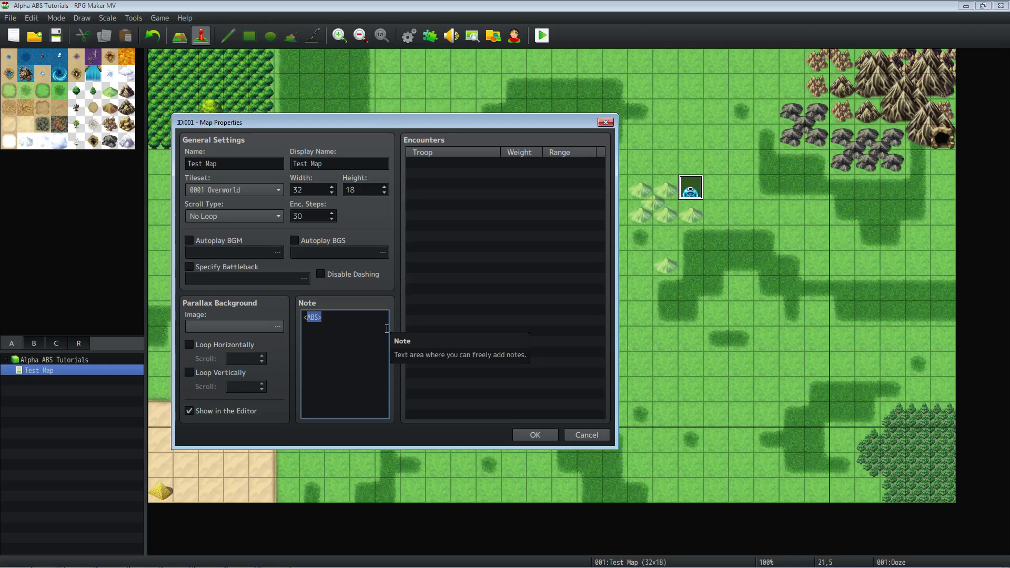
left_click(347, 345)
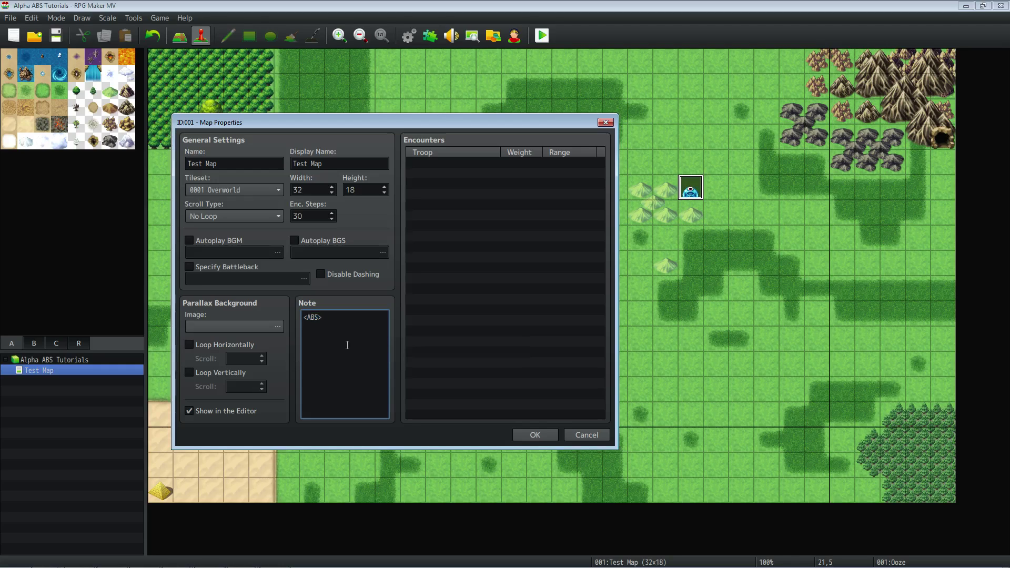
left_click_drag(338, 328, 194, 325)
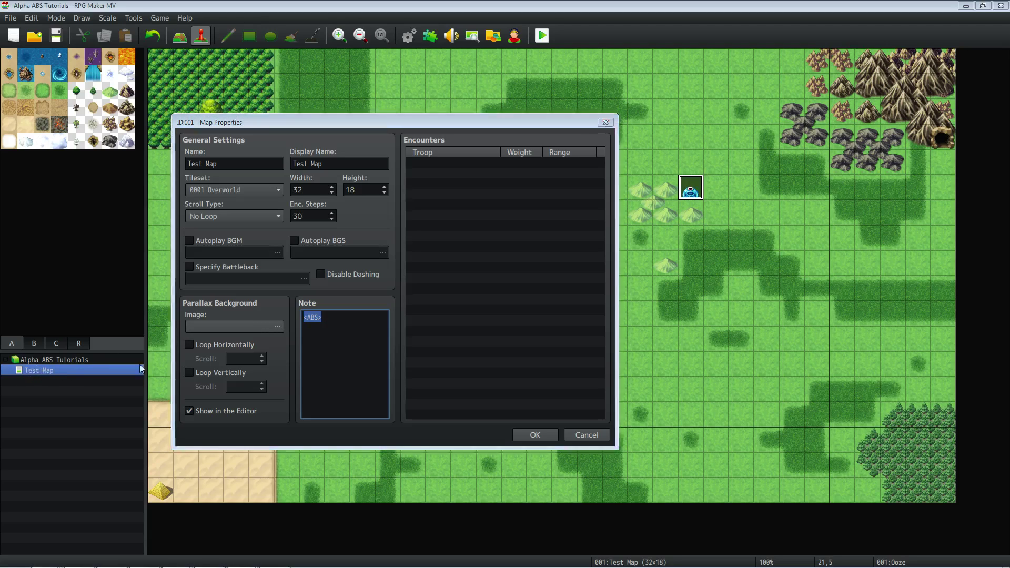
left_click(526, 434)
Reopen the Test Map properties, re-highlight the <ABS> note and close them.
right_click(101, 368)
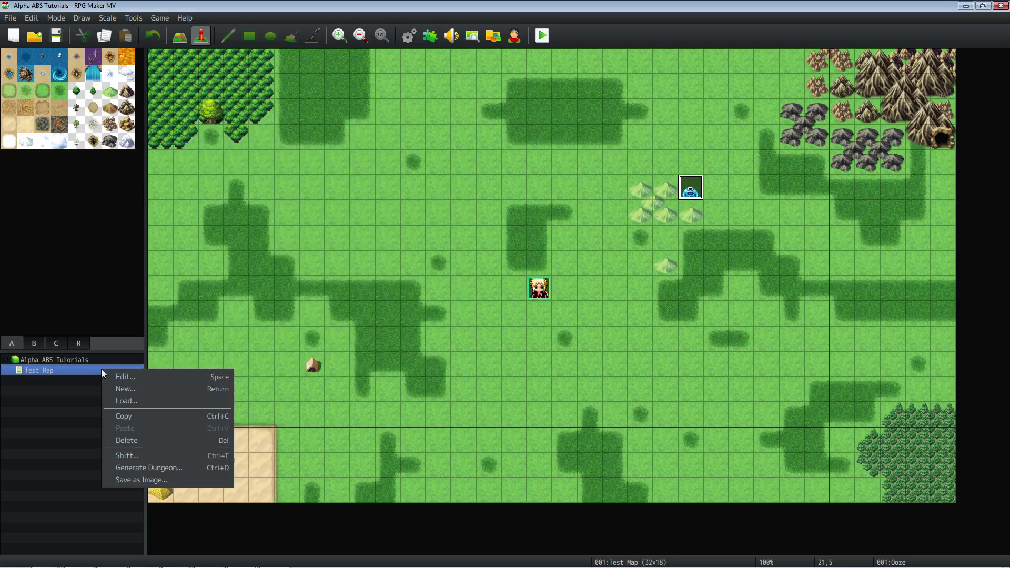
left_click(130, 375)
left_click_drag(447, 320, 375, 326)
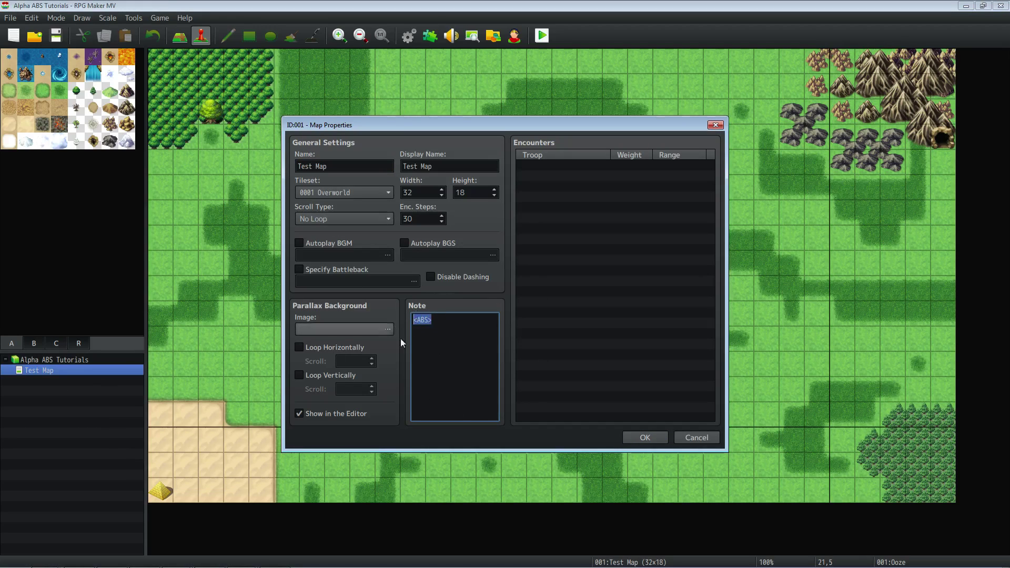
left_click(664, 438)
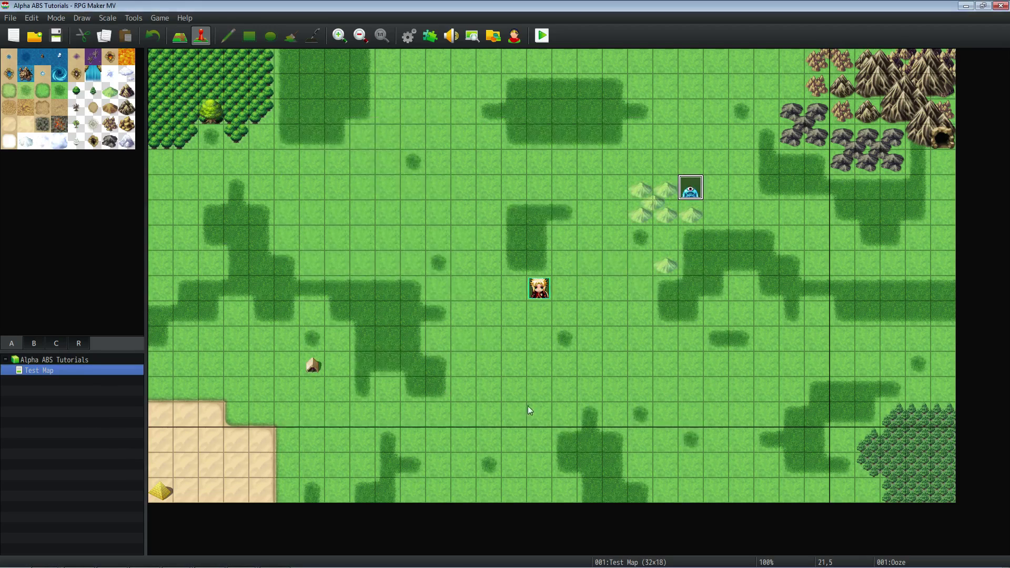
right_click(691, 190)
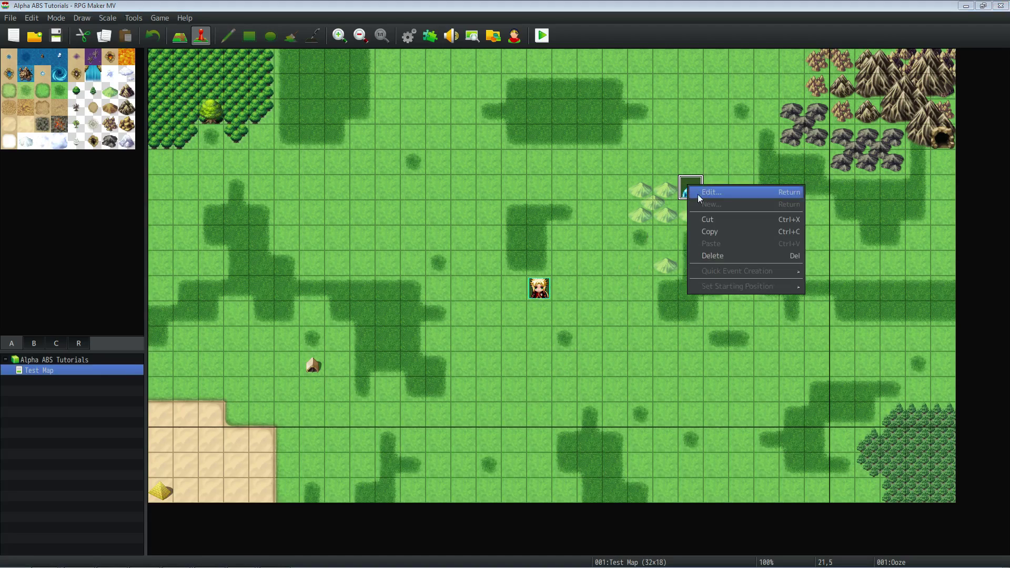
left_click(703, 192)
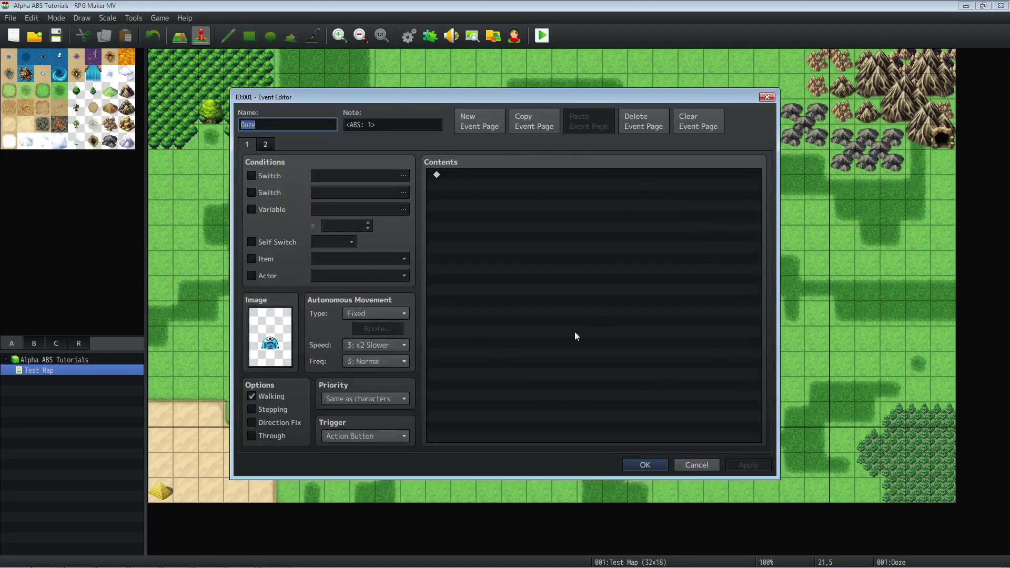
left_click(382, 123)
key("shift+Tab")
key("Tab")
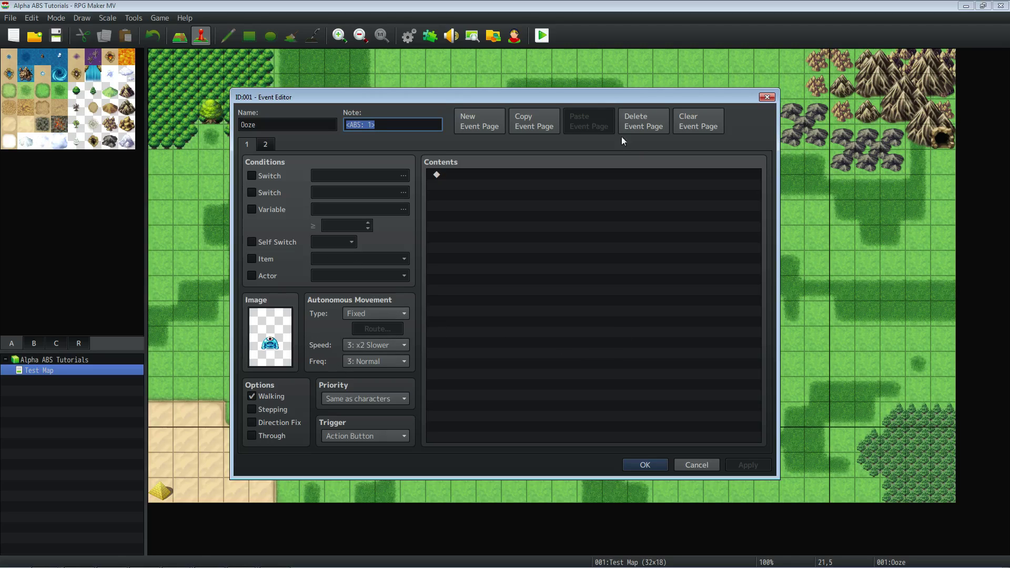
left_click(397, 126)
left_click_drag(346, 124, 371, 123)
double_click(371, 124)
View the Ooze's 50 EXP and 20 gold rewards, then open the Ooze event for editing.
left_click(635, 465)
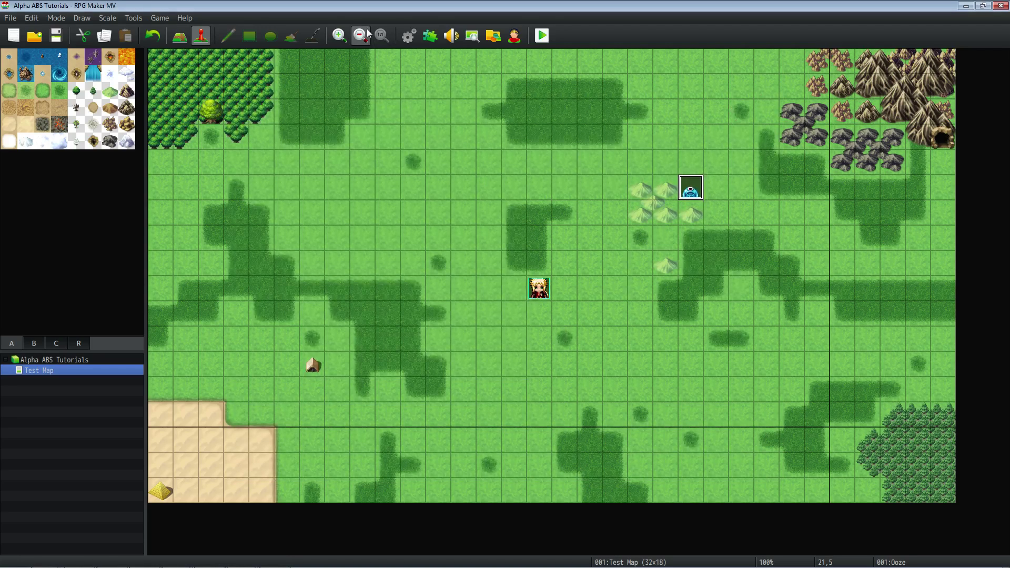
left_click(409, 35)
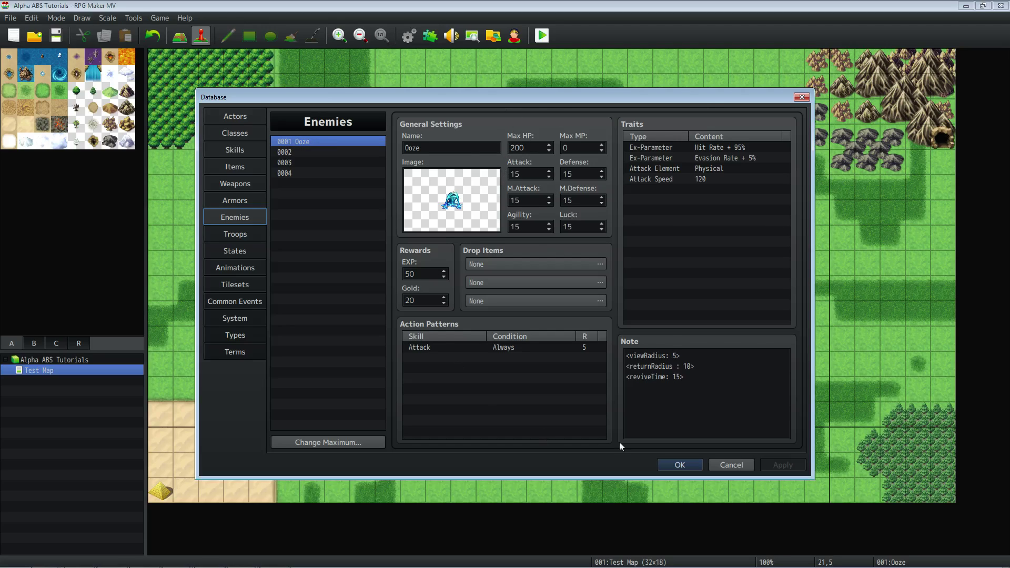
left_click(679, 464)
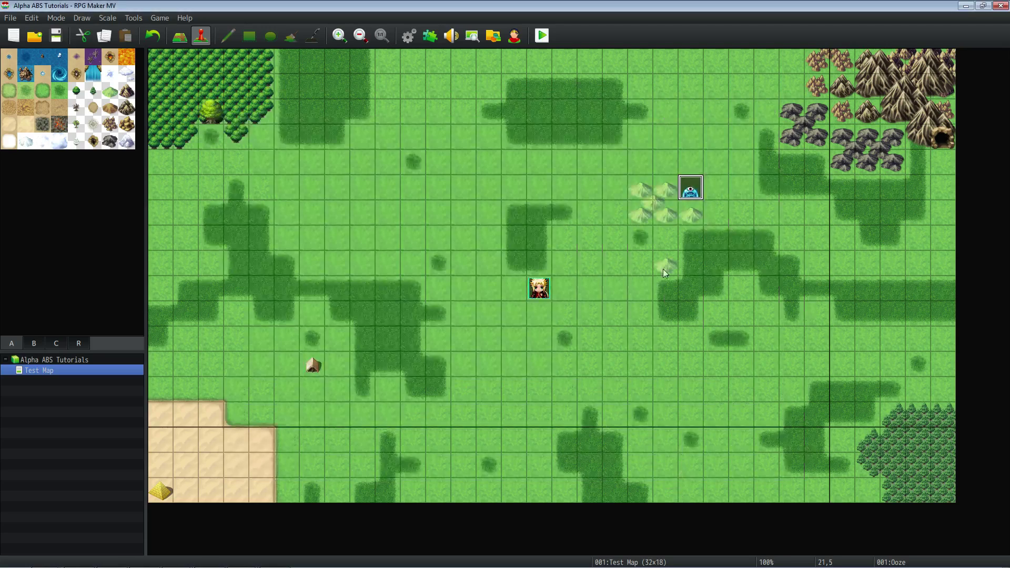
right_click(688, 187)
left_click(698, 191)
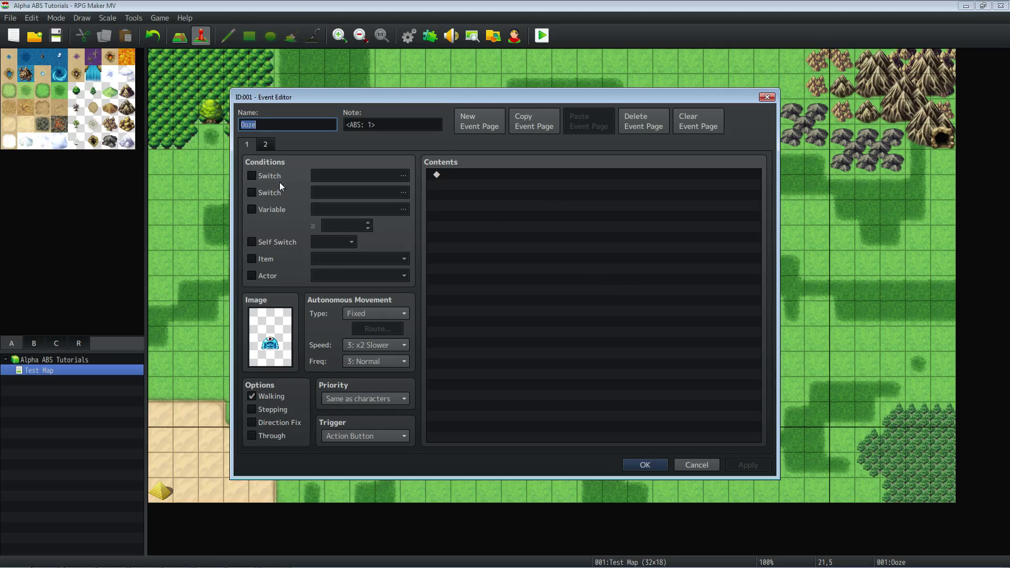
Check the ABS loot plugin command on the Ooze event's page 2 and close the editor.
left_click(267, 143)
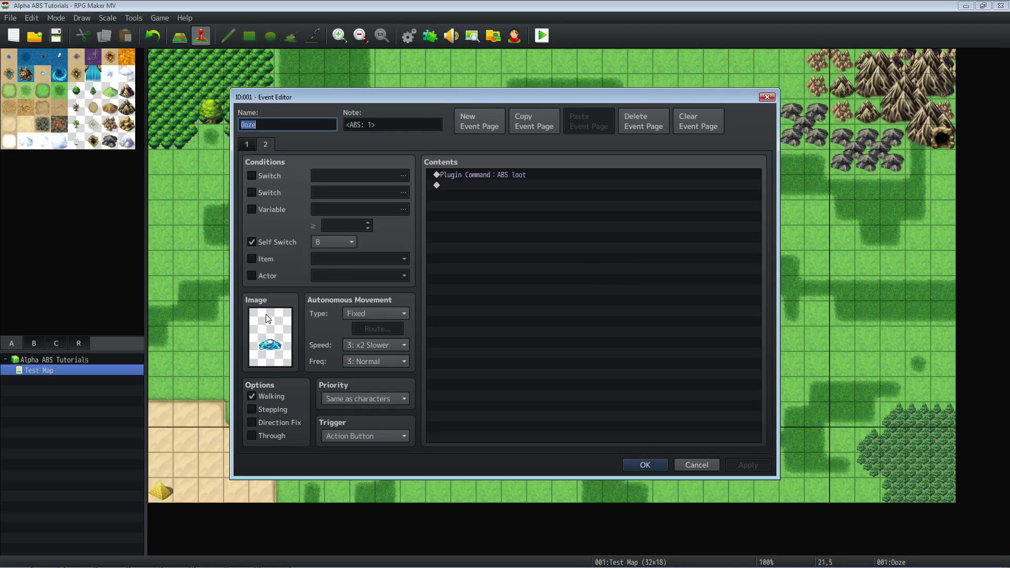
left_click(476, 177)
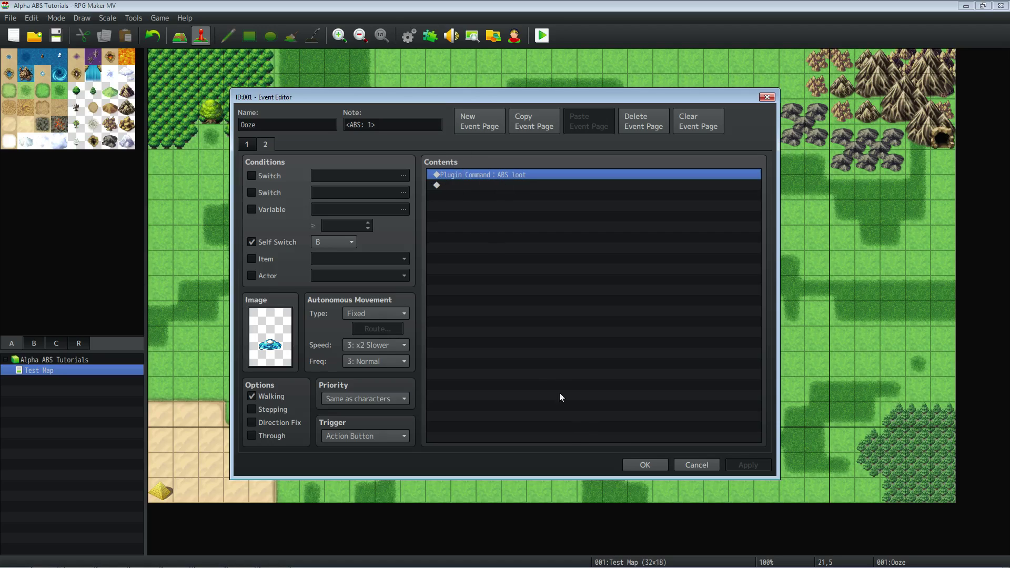
left_click(636, 466)
Review Alpha_ABS's Auto loot enemies parameter, leave it false, and close the Plugin Manager.
left_click(430, 36)
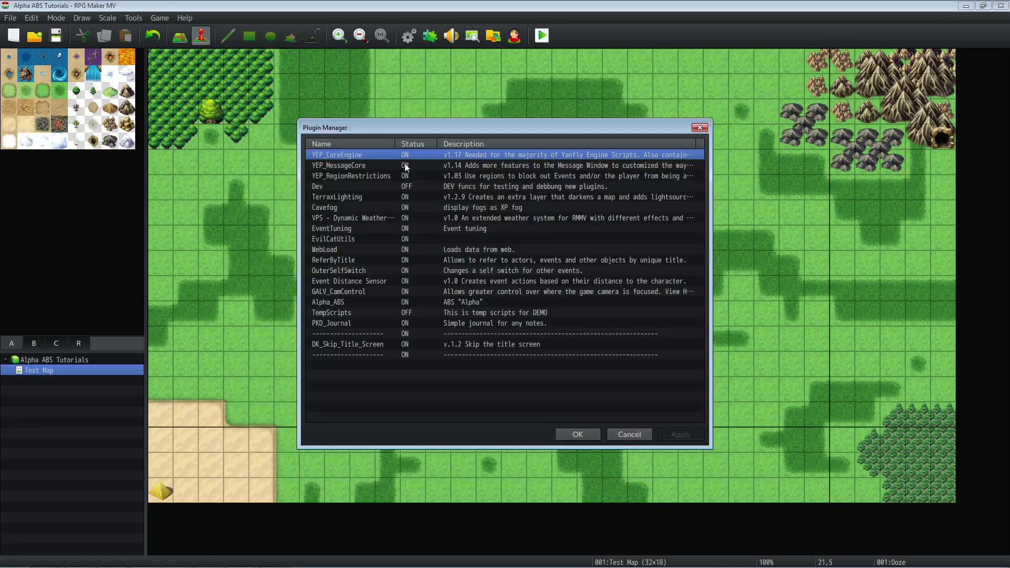
double_click(343, 303)
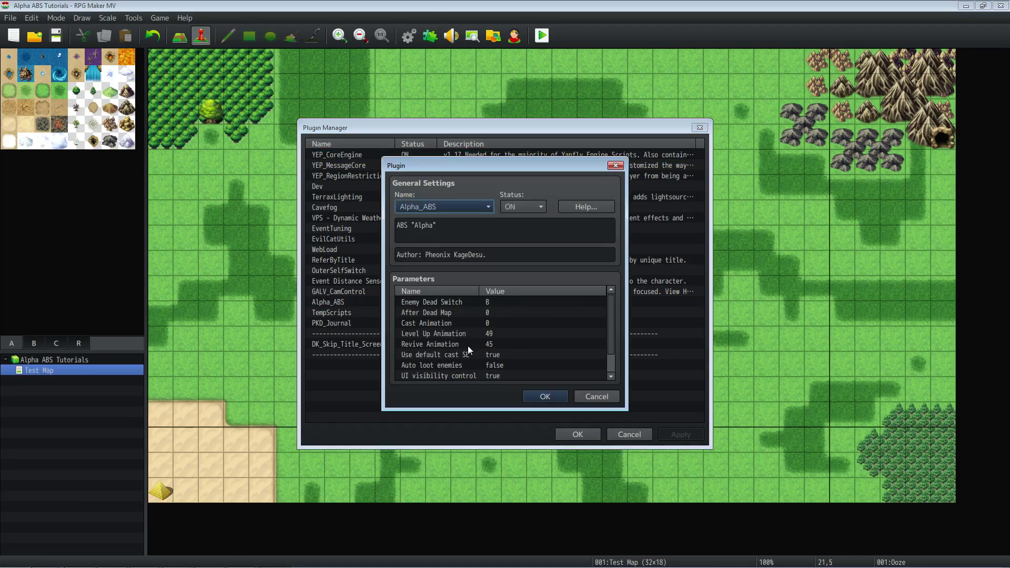
left_click_drag(468, 345, 425, 368)
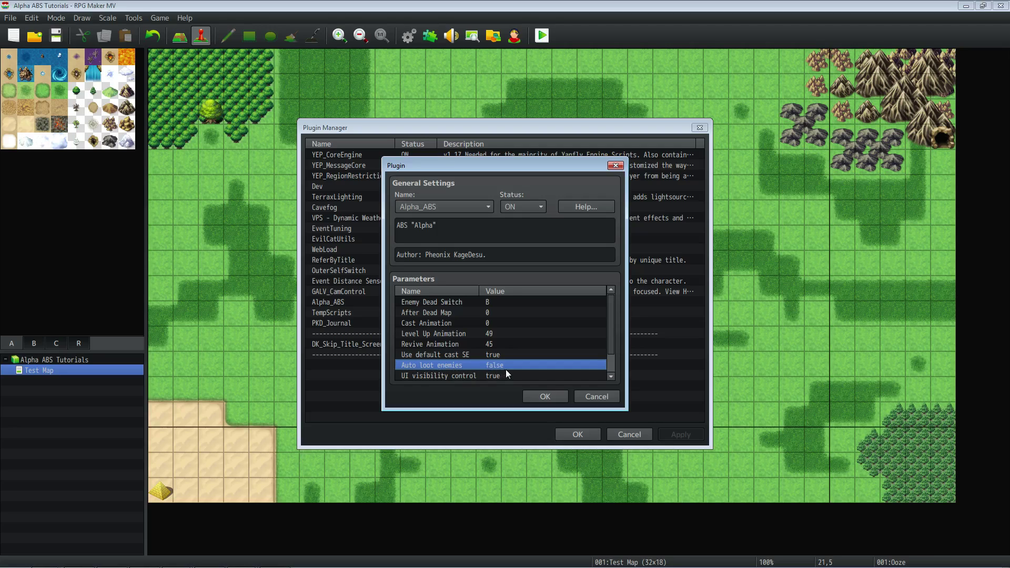
left_click(545, 396)
left_click(577, 435)
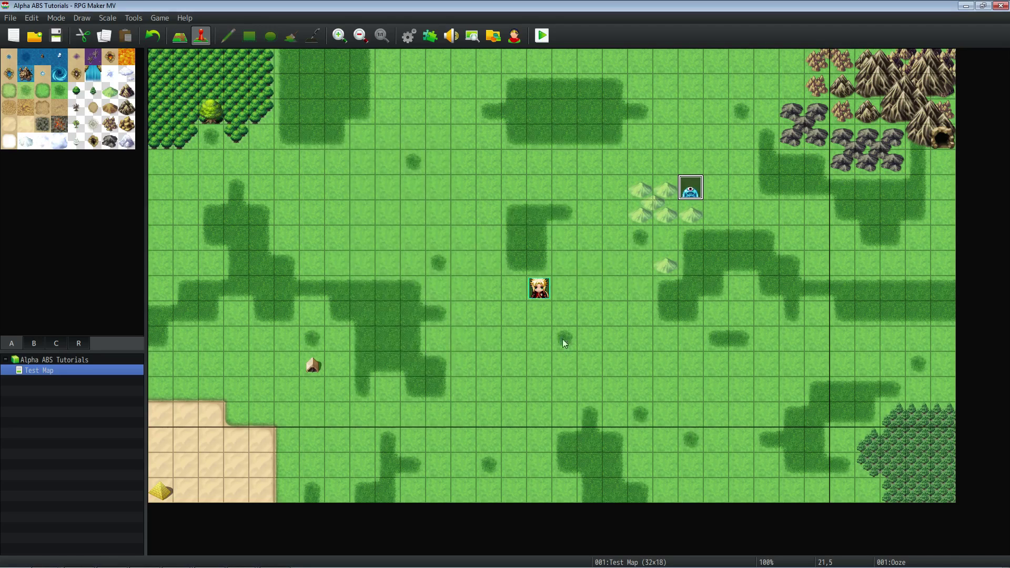
Open the Ooze event and inspect page 2's ABS loot command and the <ABS: 1> note.
double_click(690, 186)
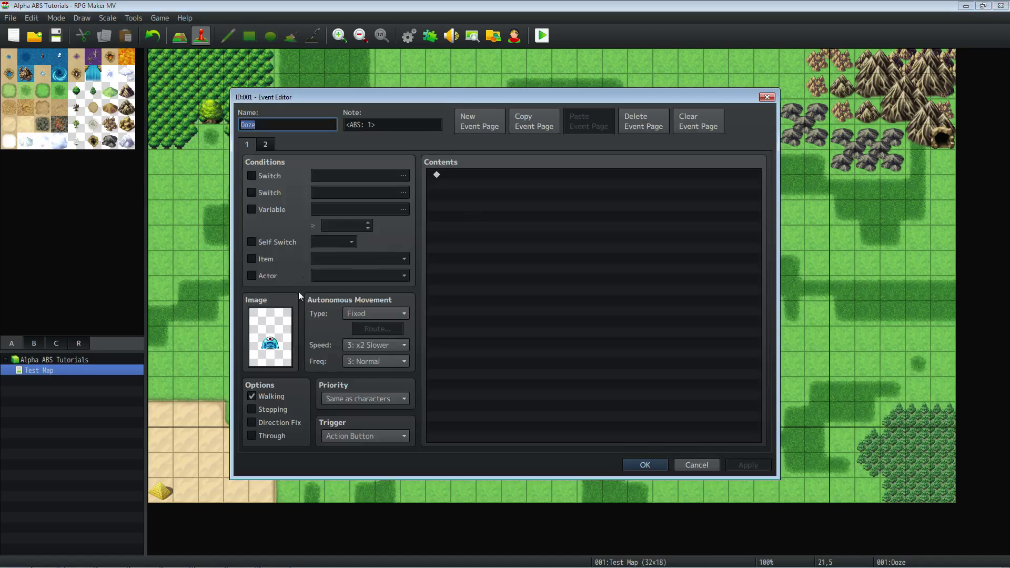
left_click(271, 143)
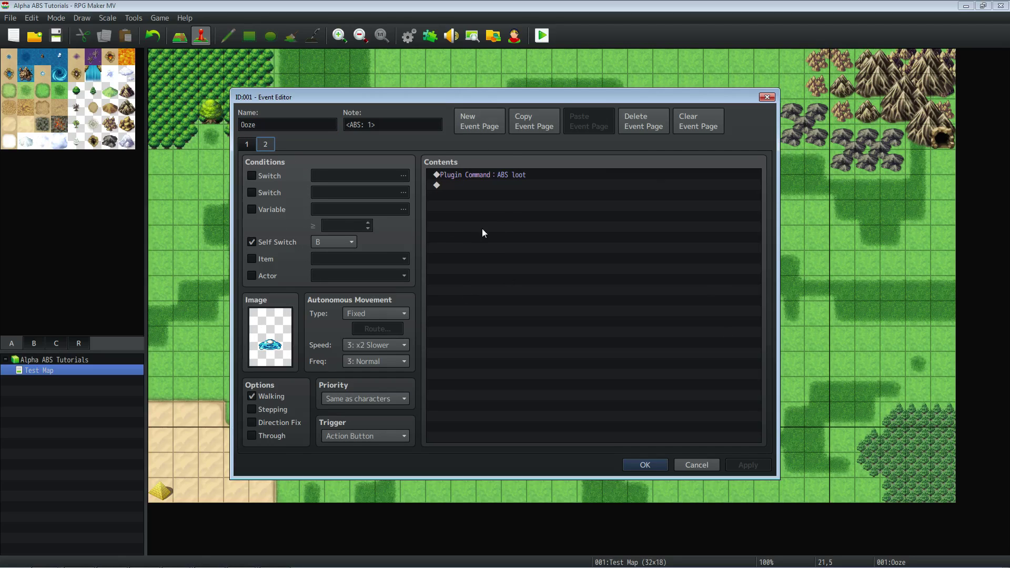
left_click(494, 205)
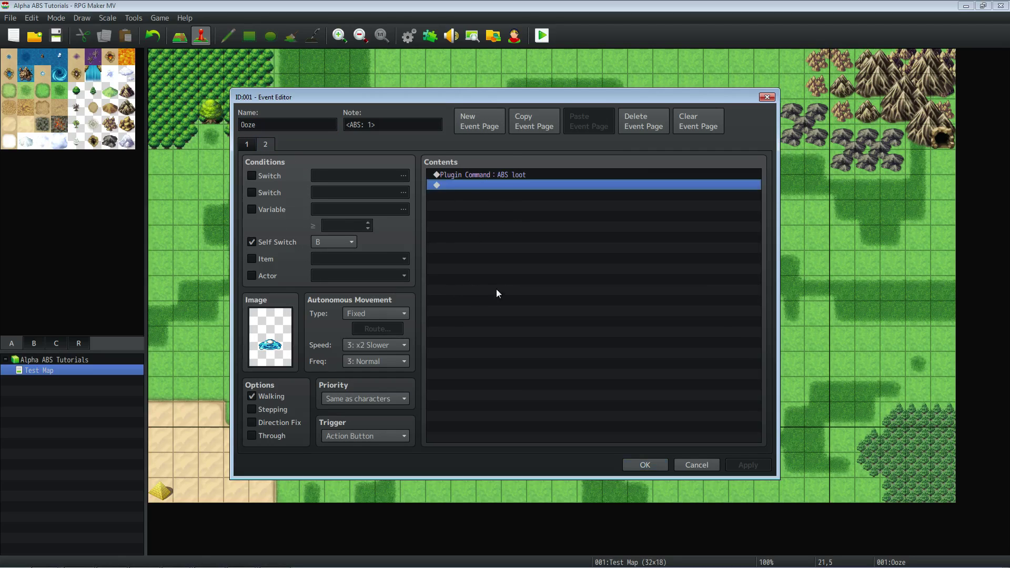
left_click(486, 175)
triple_click(383, 124)
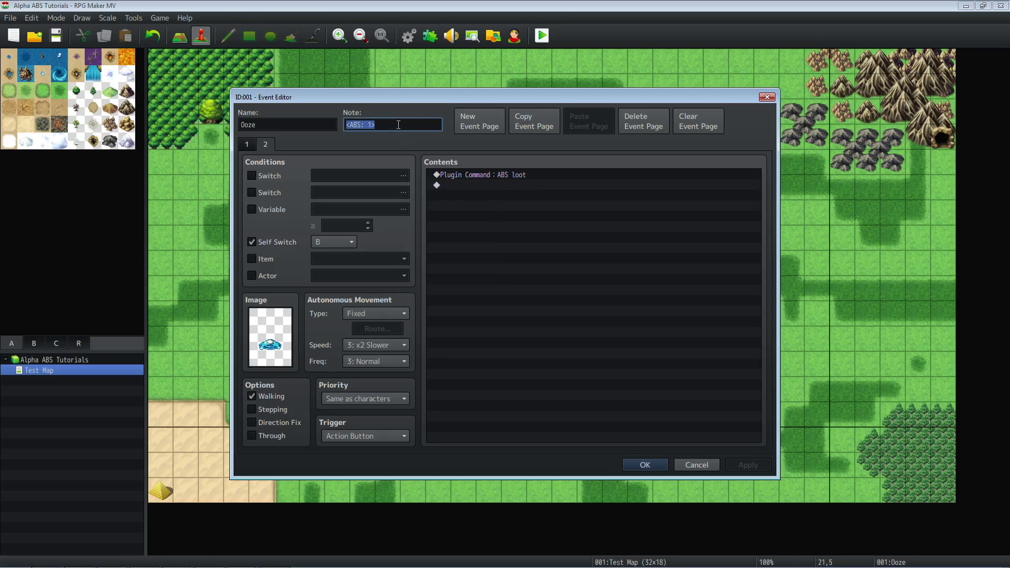
right_click(383, 124)
key("Escape")
left_click(502, 174)
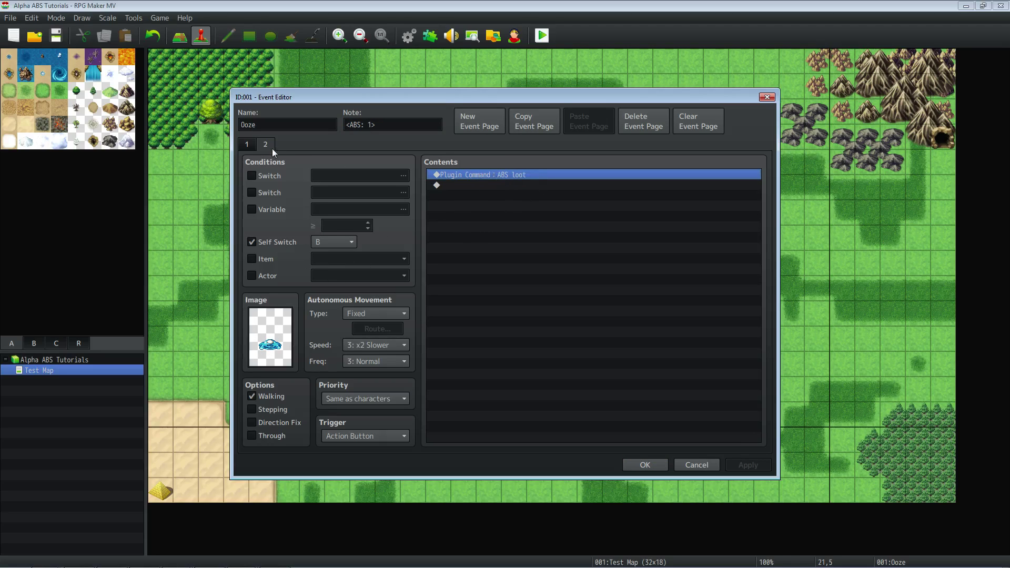
Compare pages 1 and 2, reselect the ABS loot command, then close the Event Editor.
left_click(246, 145)
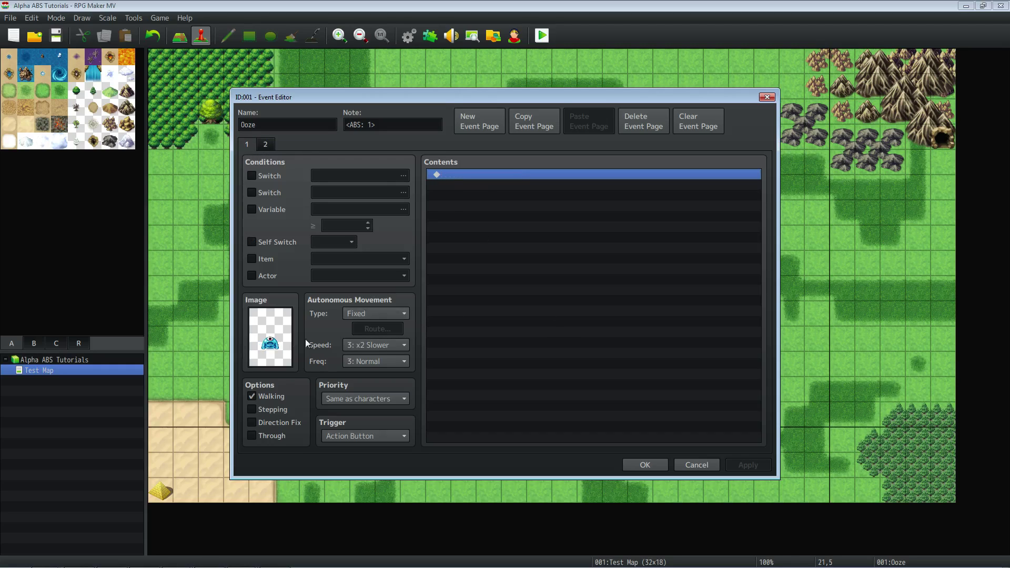
left_click(262, 146)
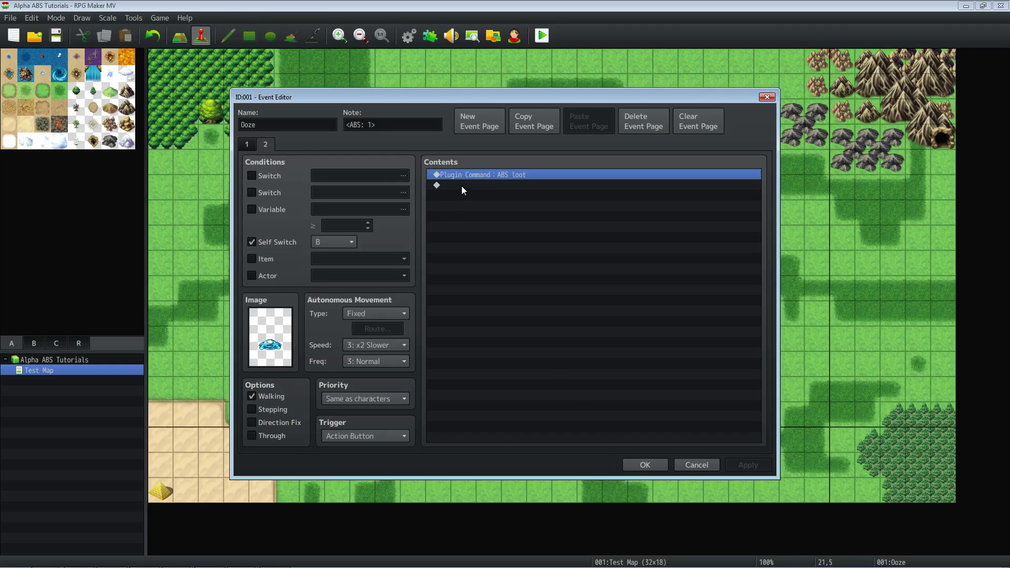
left_click(475, 185)
left_click(481, 174)
left_click(249, 147)
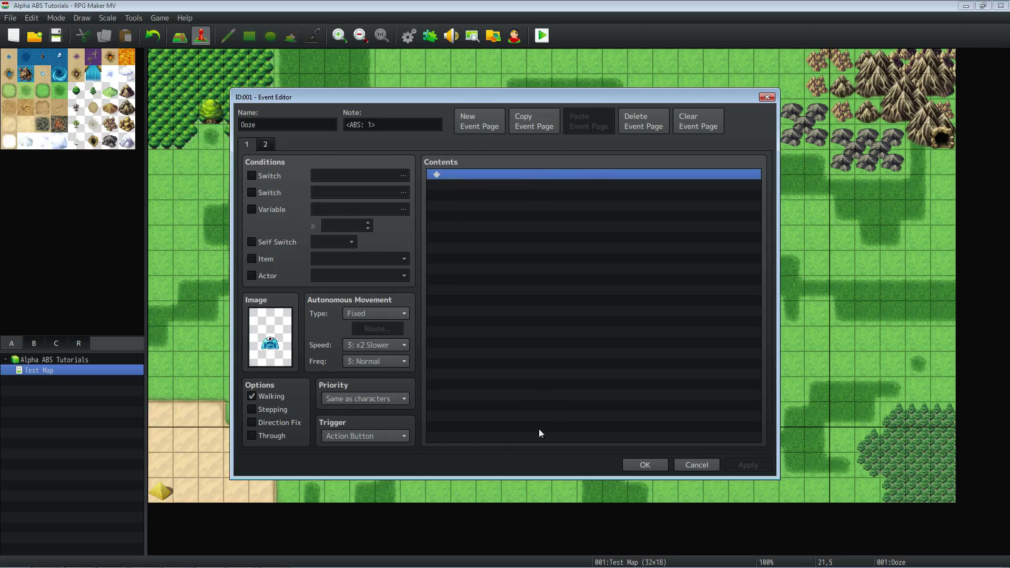
left_click(645, 465)
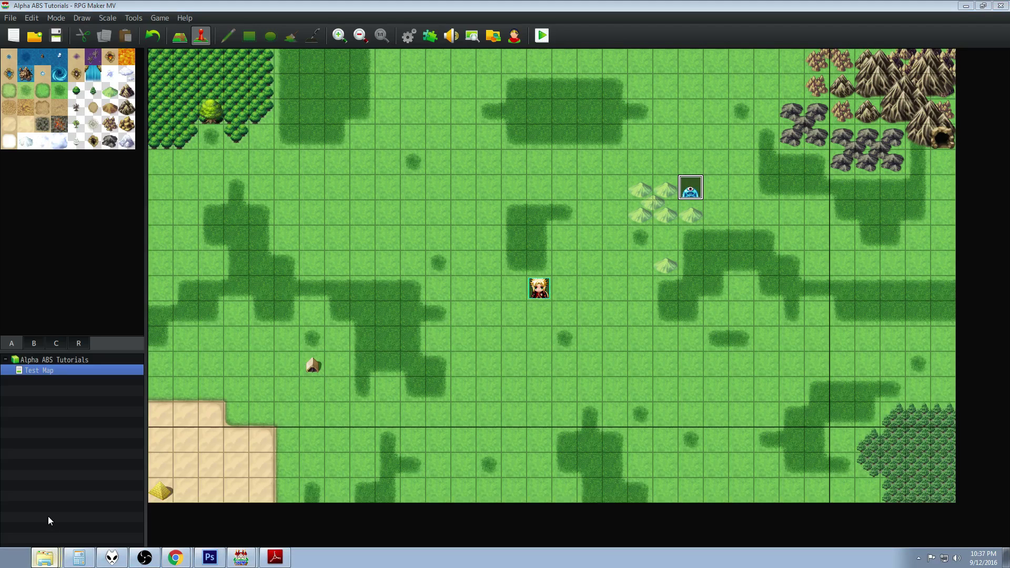
key("alt+Tab")
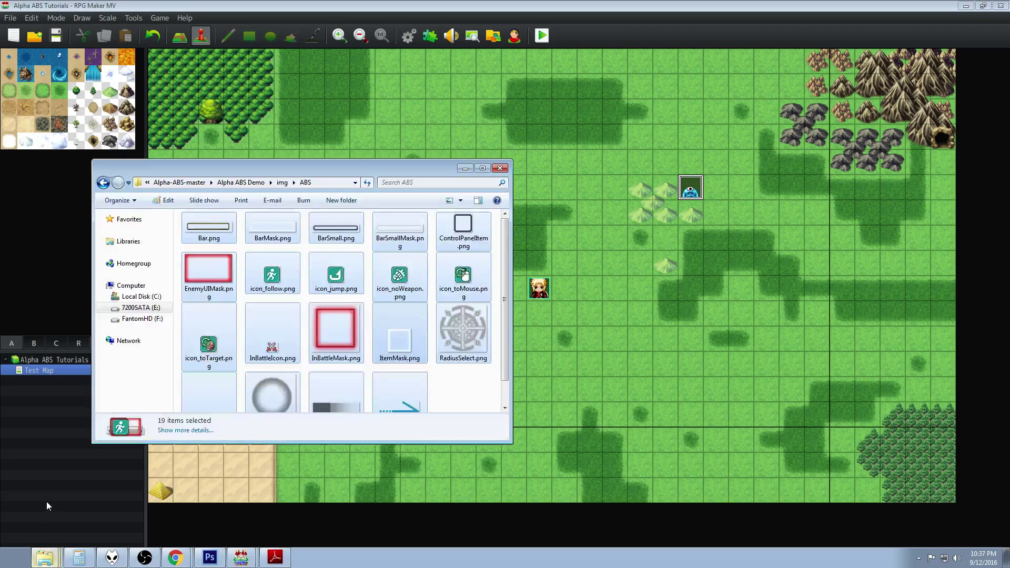
left_click(50, 551)
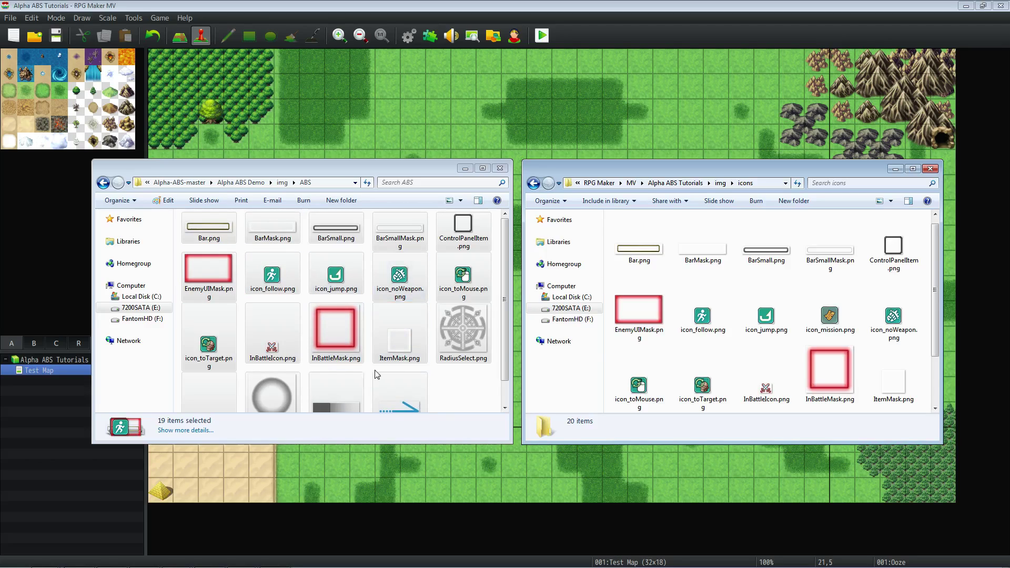
left_click(721, 183)
double_click(631, 311)
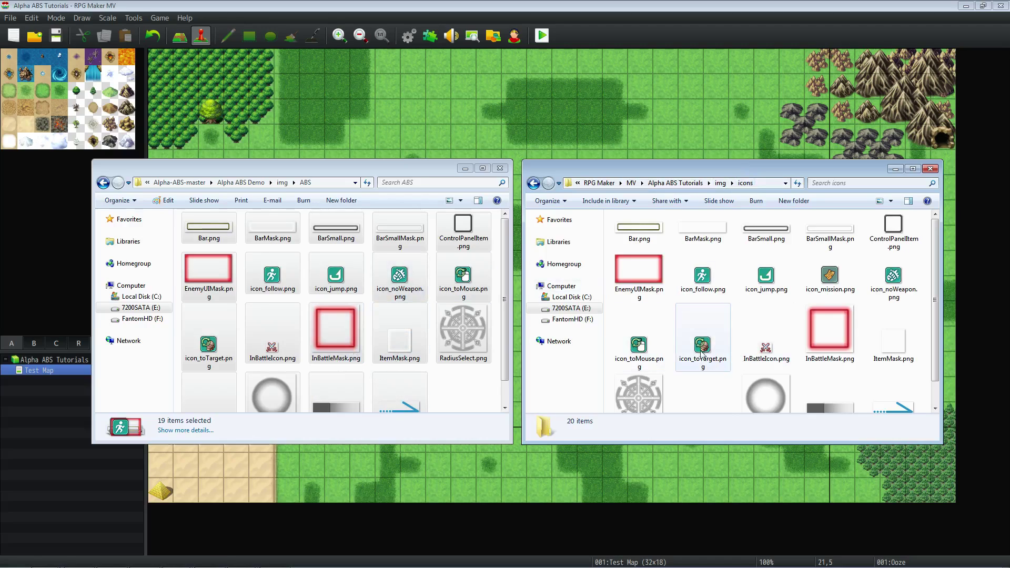
left_click(465, 168)
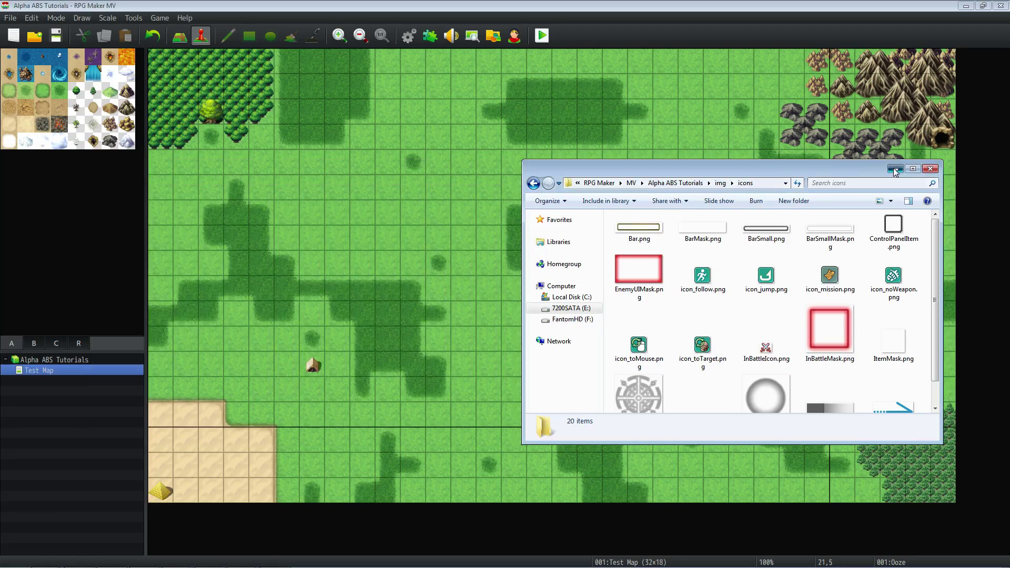
left_click(895, 169)
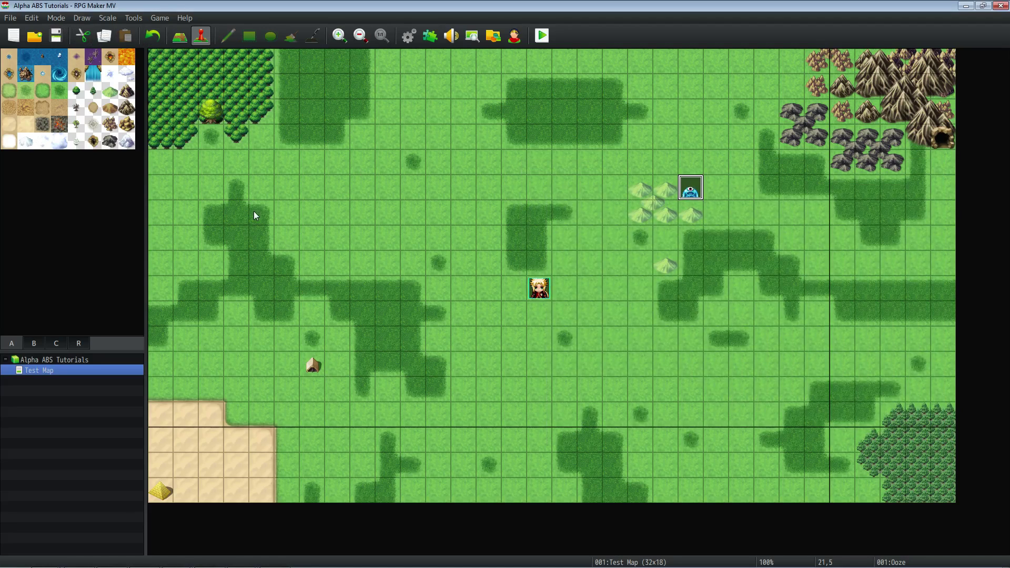
Start a playtest of the Test Map and walk the hero around.
left_click(540, 40)
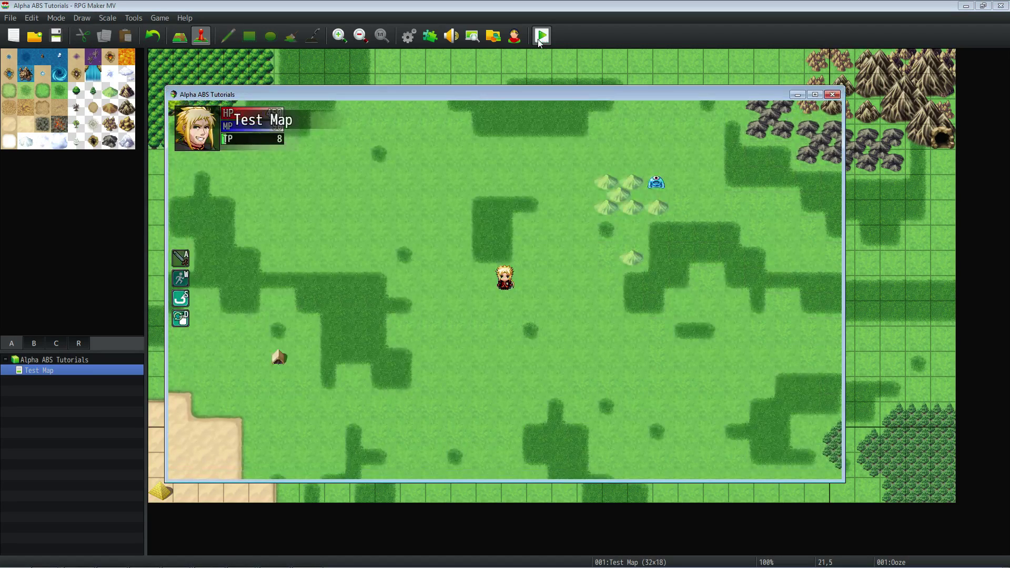
key("Up")
key("Left")
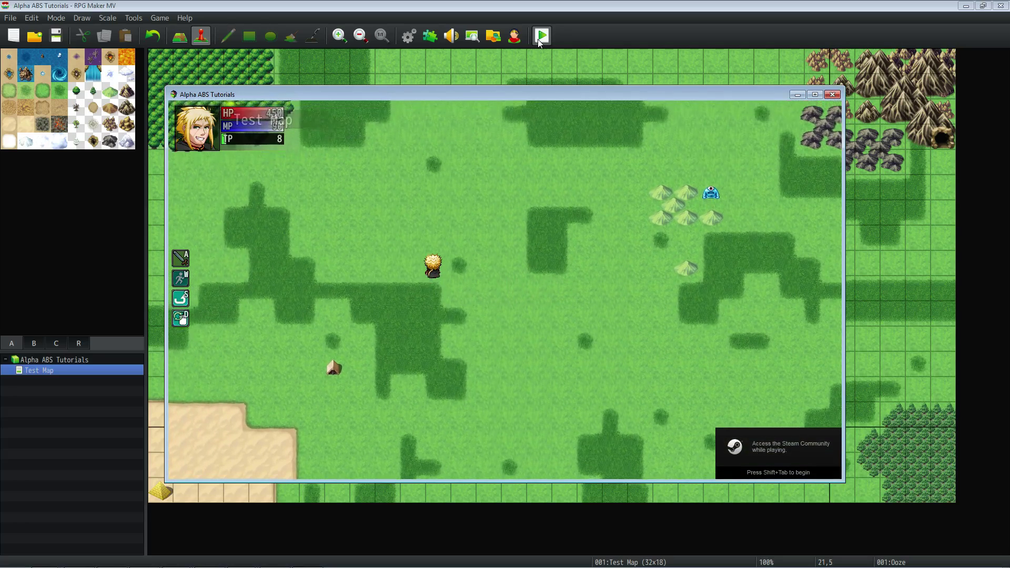
key("Up")
key("Right")
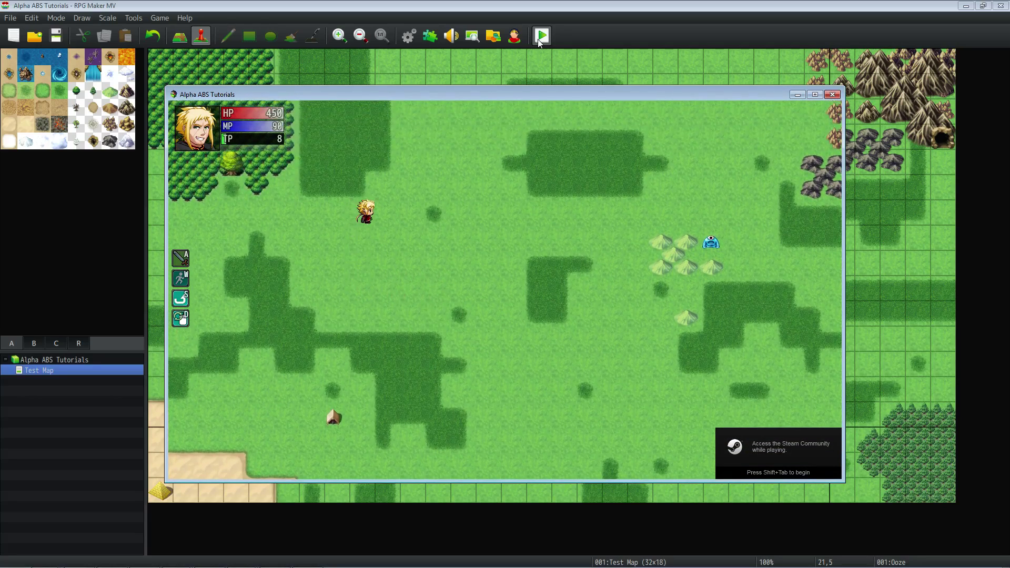
key("Down")
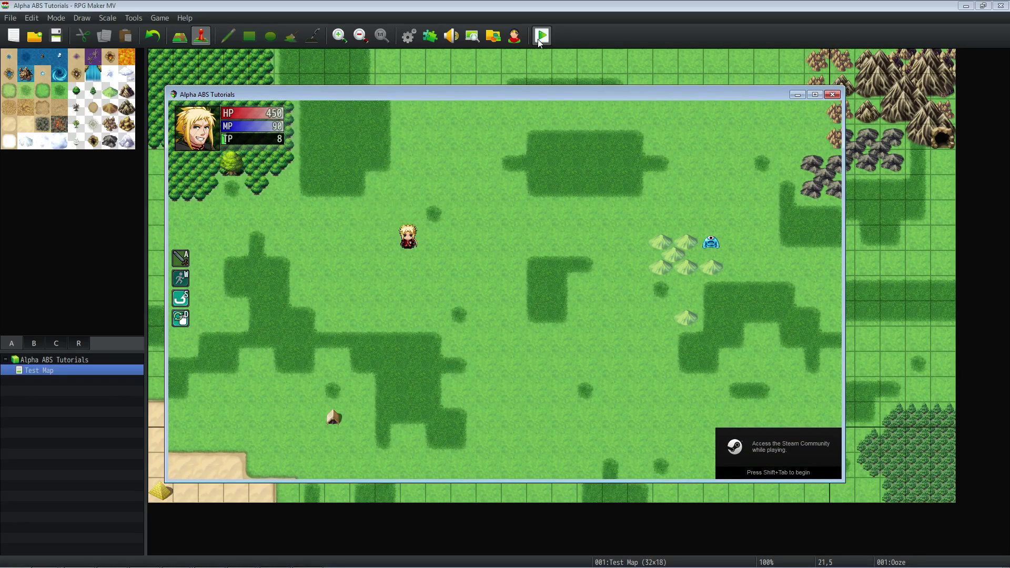
key("Right")
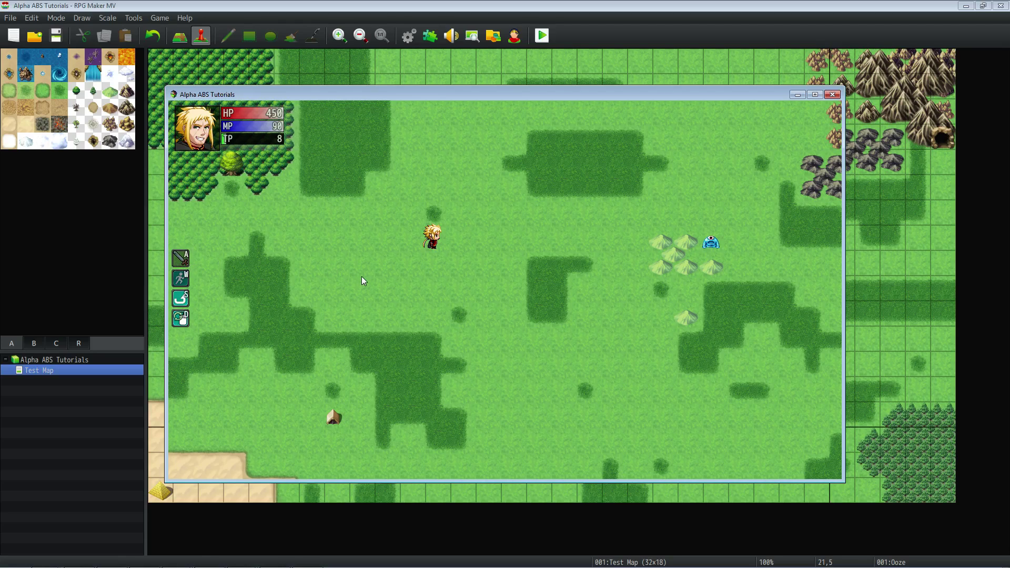
Check the hero's equipment in the game's Equip menu, then return to the map.
key("Escape")
key("Down")
key("Down")
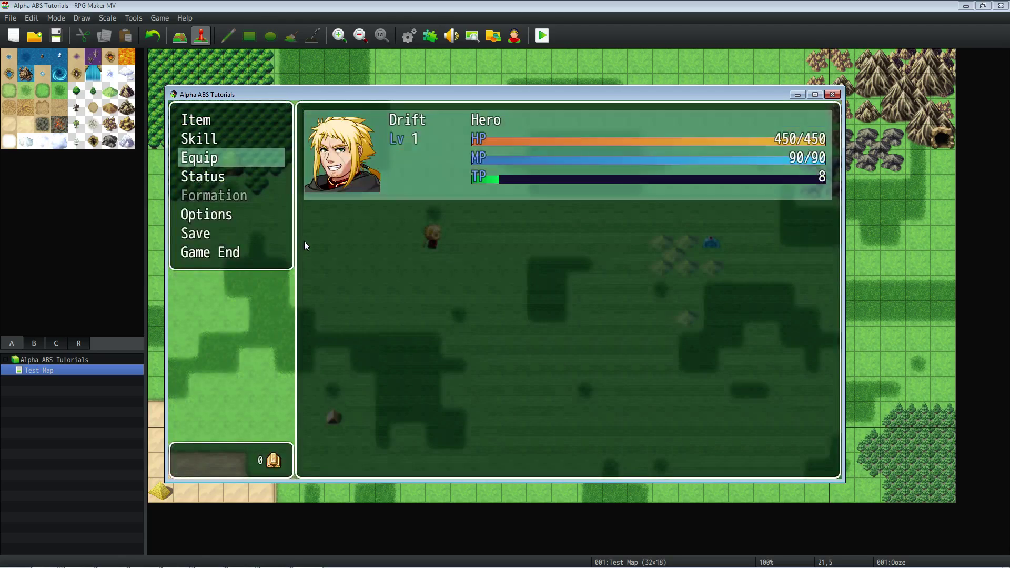
key("Return")
key("Return")
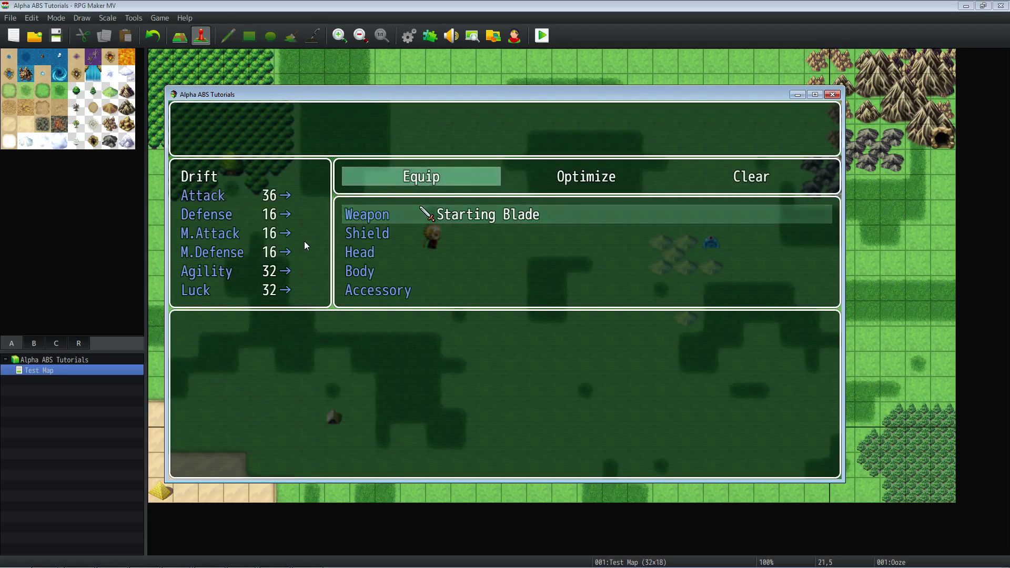
key("Escape")
key("Escape")
key("Escape")
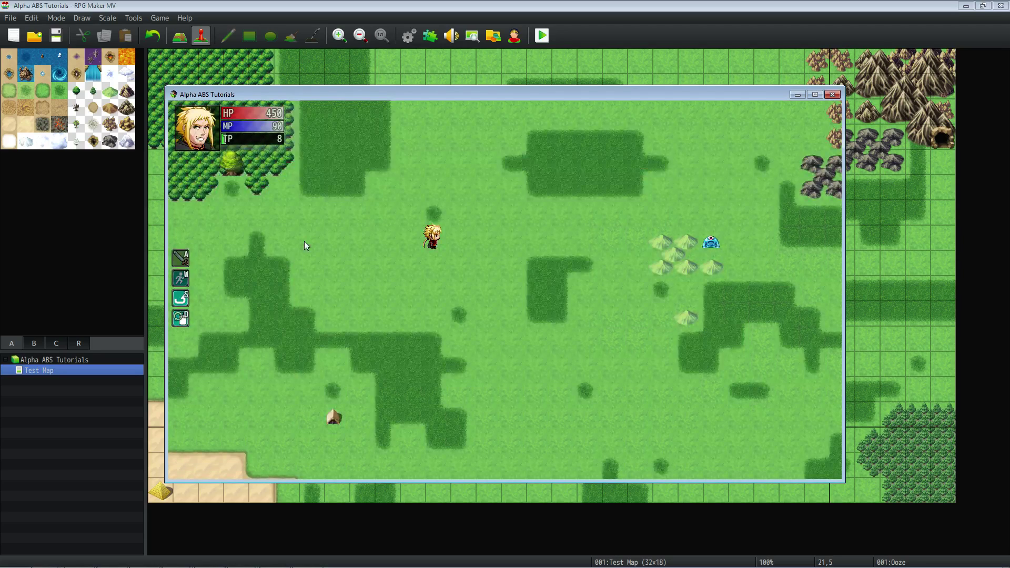
Target the Ooze with Tab and strike it with A down to 41% health.
key("Up")
key("Down")
key("Tab")
key("Right")
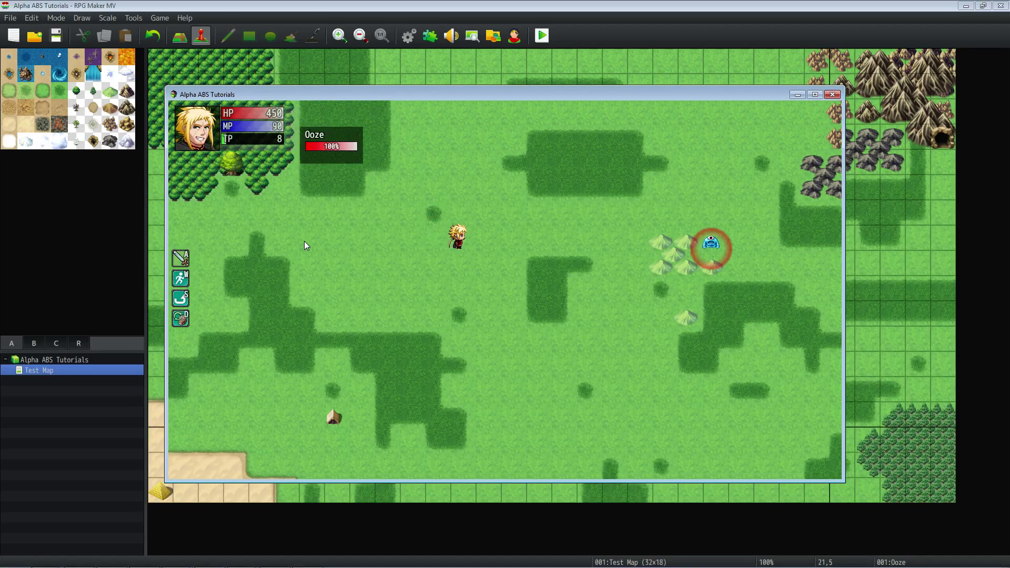
key("Left")
key("Right")
key("a")
key("Up")
key("Right")
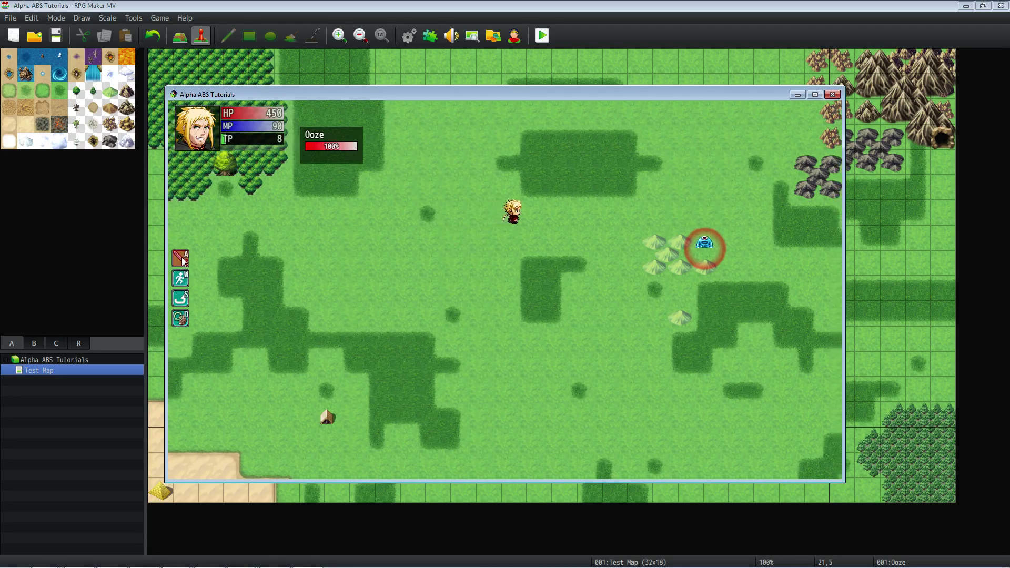
key("a")
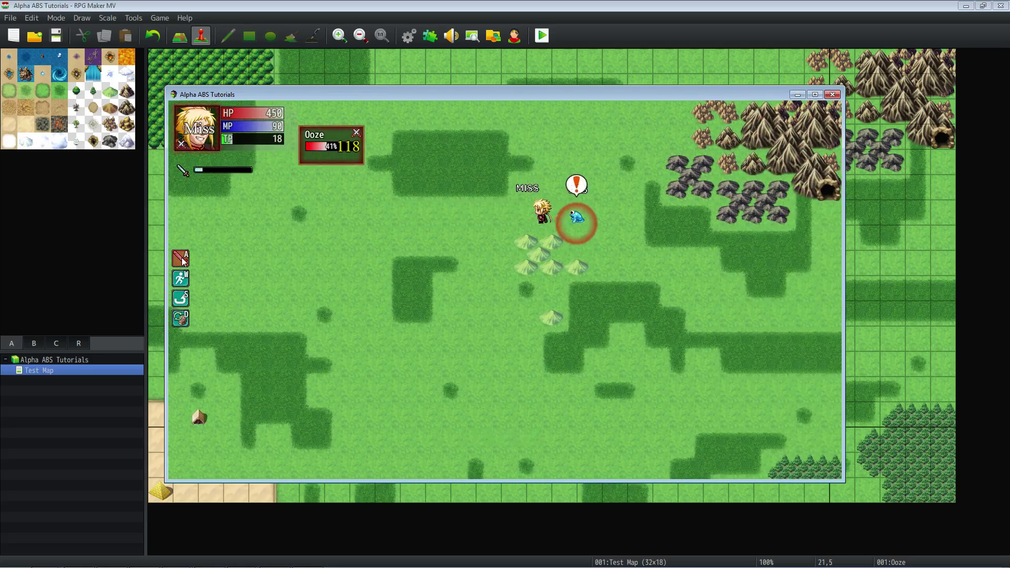
Circle the wounded Ooze, attack it again, then walk the hero away to the right.
key("Down")
key("Down")
key("Right")
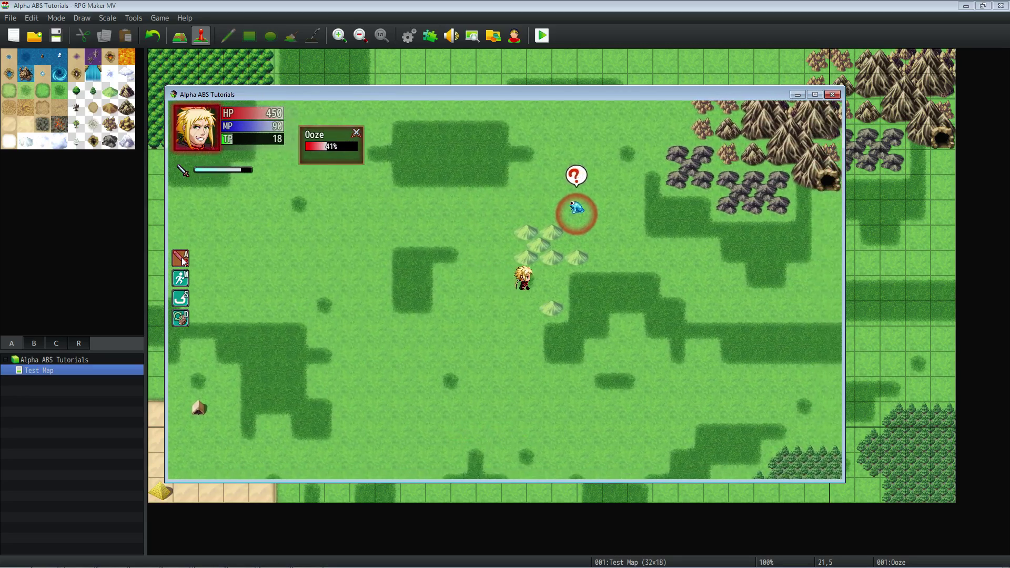
key("Down")
key("Right")
key("Right")
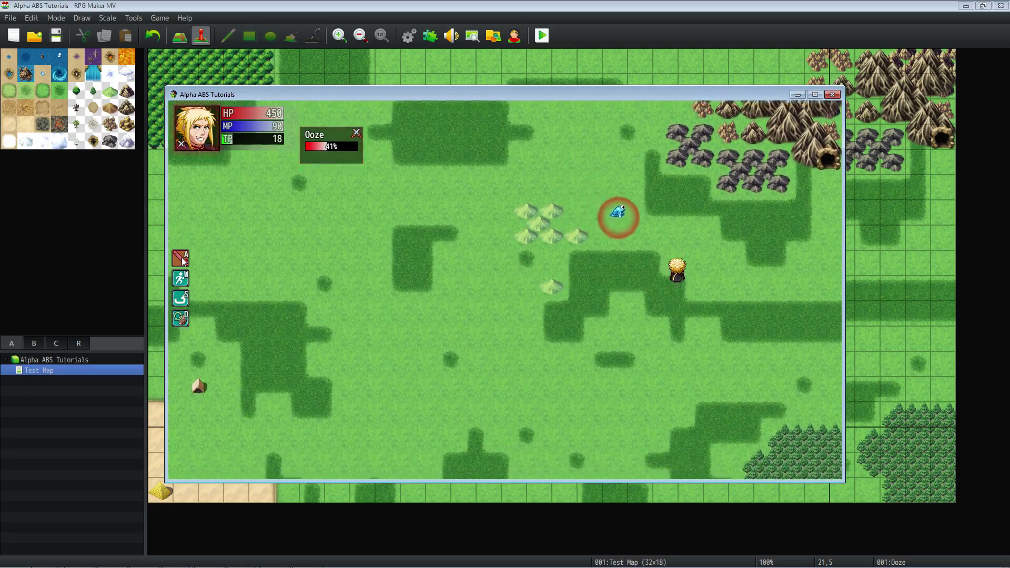
key("Up")
key("a")
key("Left")
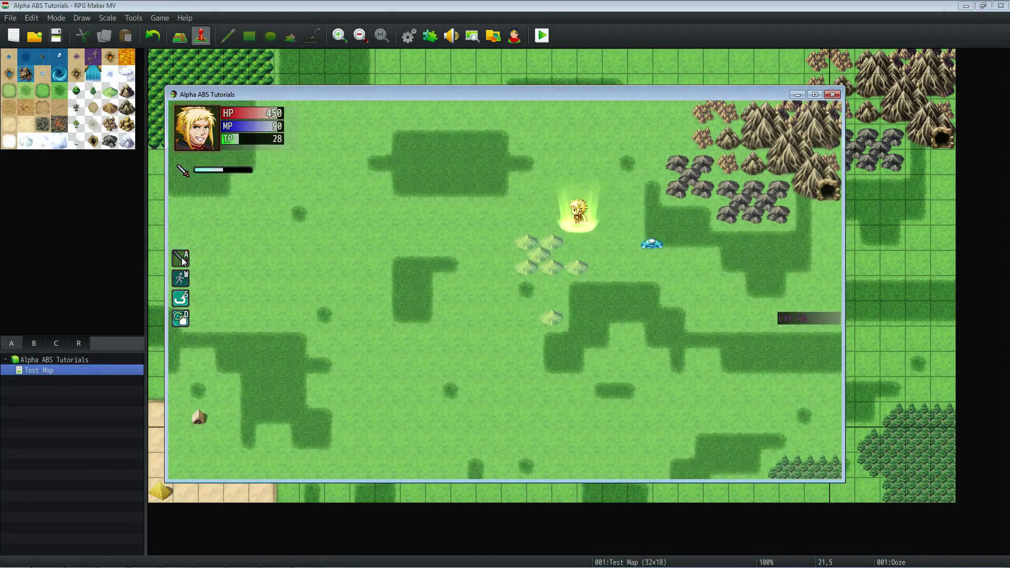
key("Down")
key("Down")
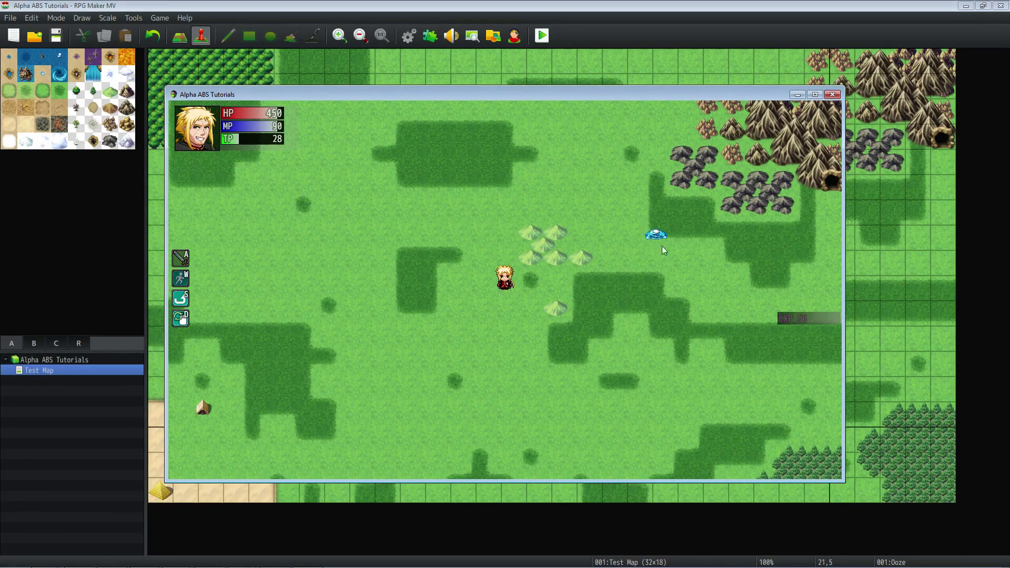
key("Right")
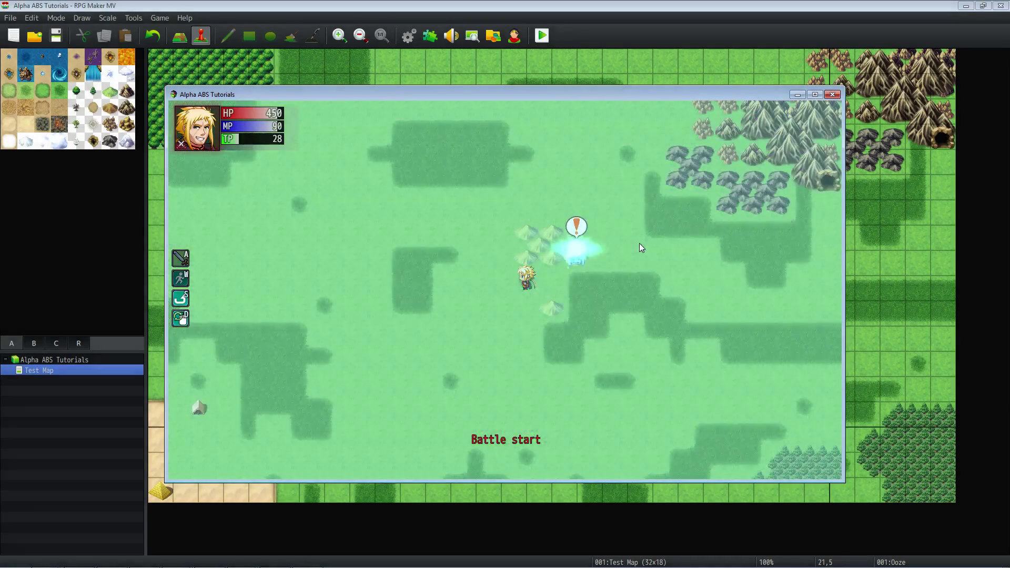
Re-engage the Ooze and hit it with A attacks.
key("Left")
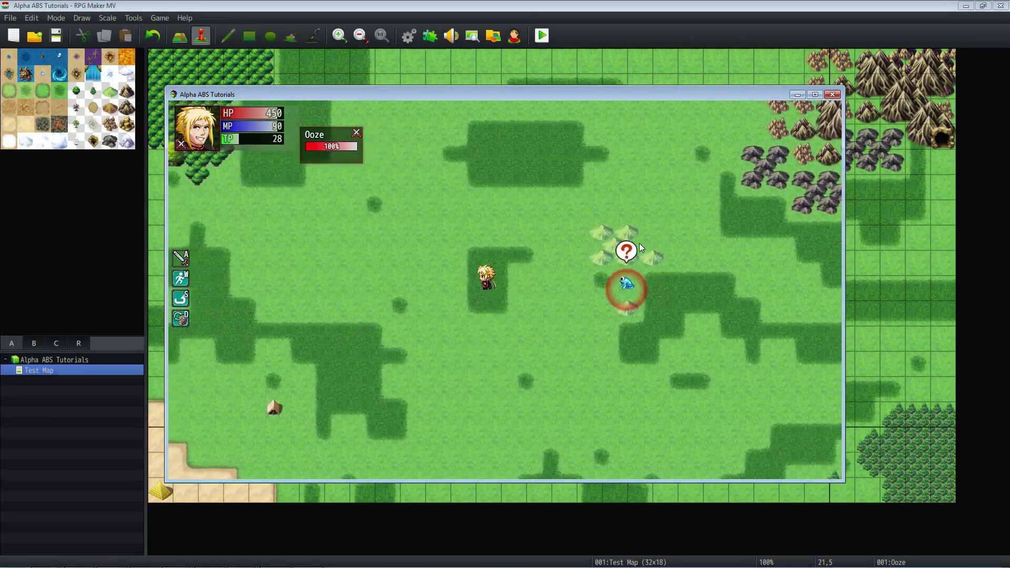
key("Up")
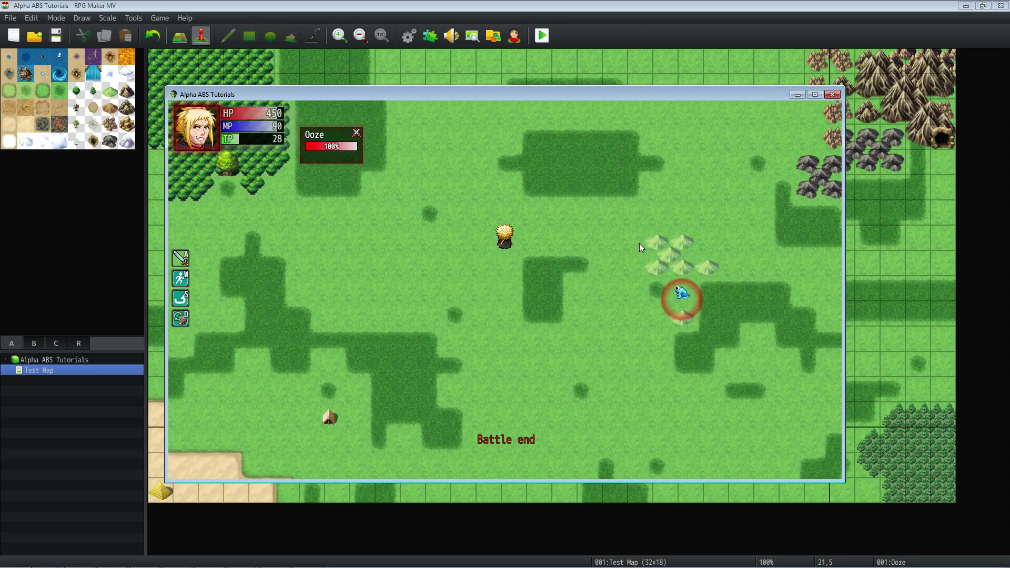
key("a")
key("Down")
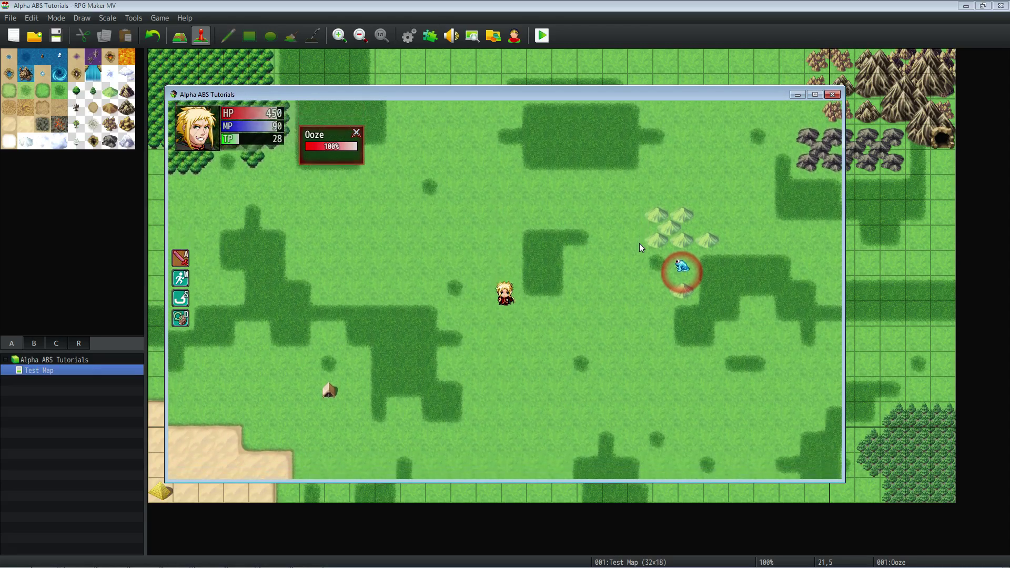
key("Right")
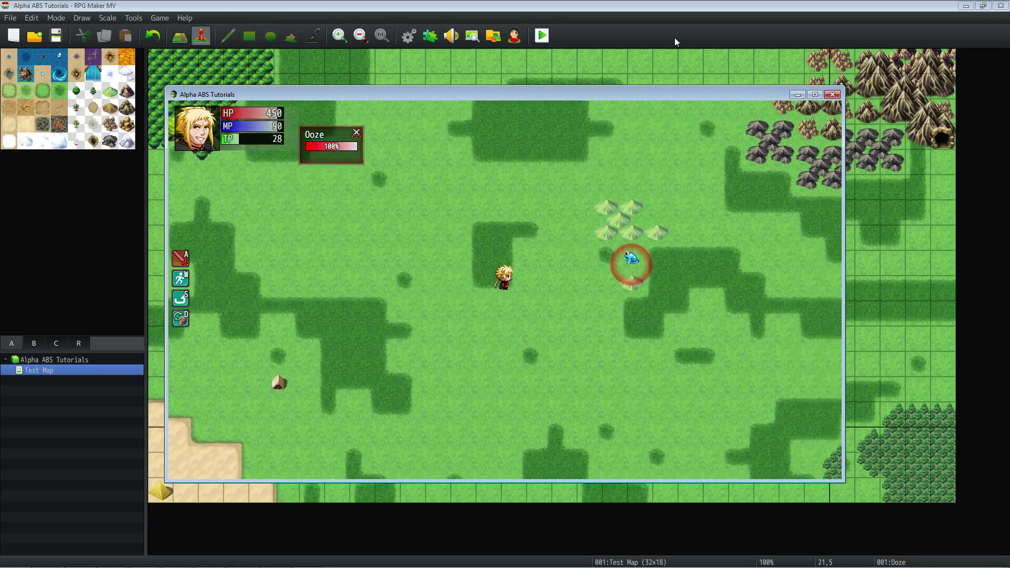
key("a")
Reposition around the Ooze and finish it off for the 50 EXP gain.
key("Left")
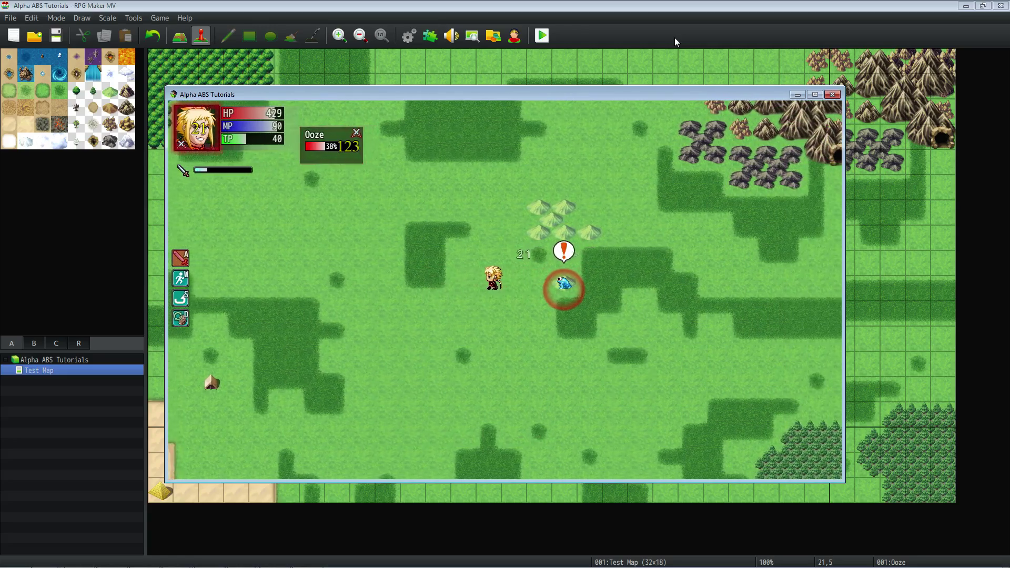
key("Up")
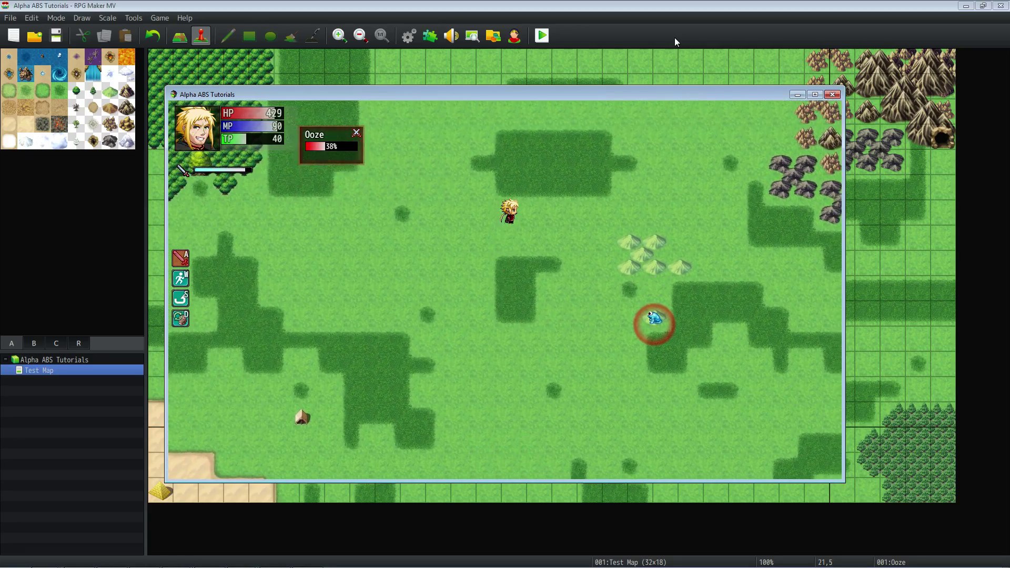
key("Right")
key("Down")
key("a")
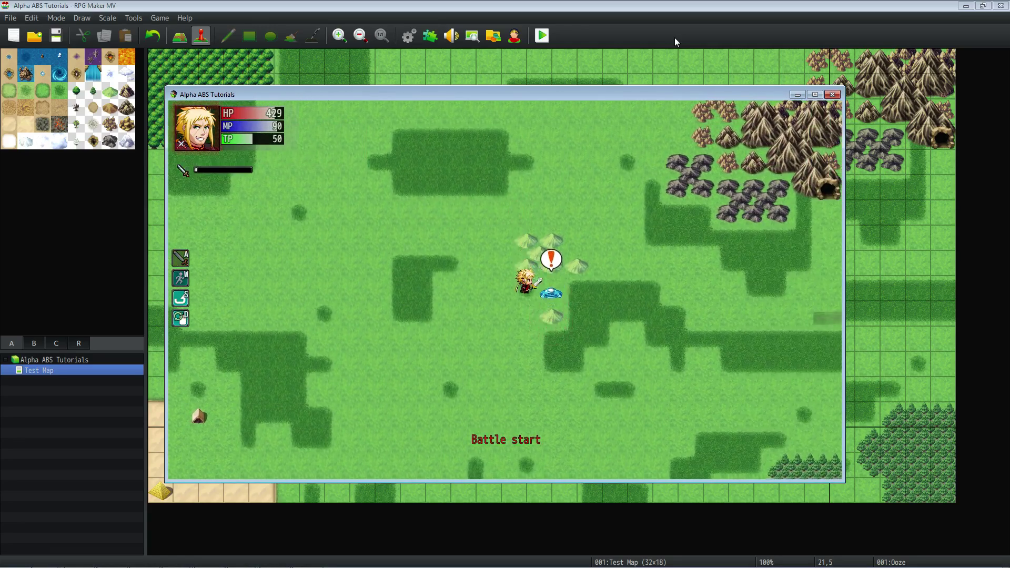
key("Left")
key("Left")
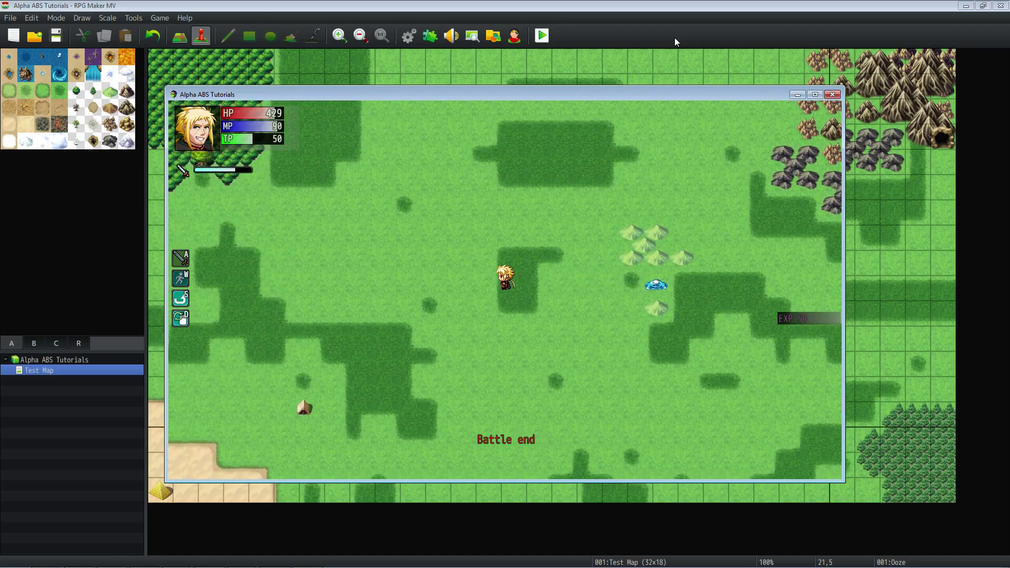
key("Right")
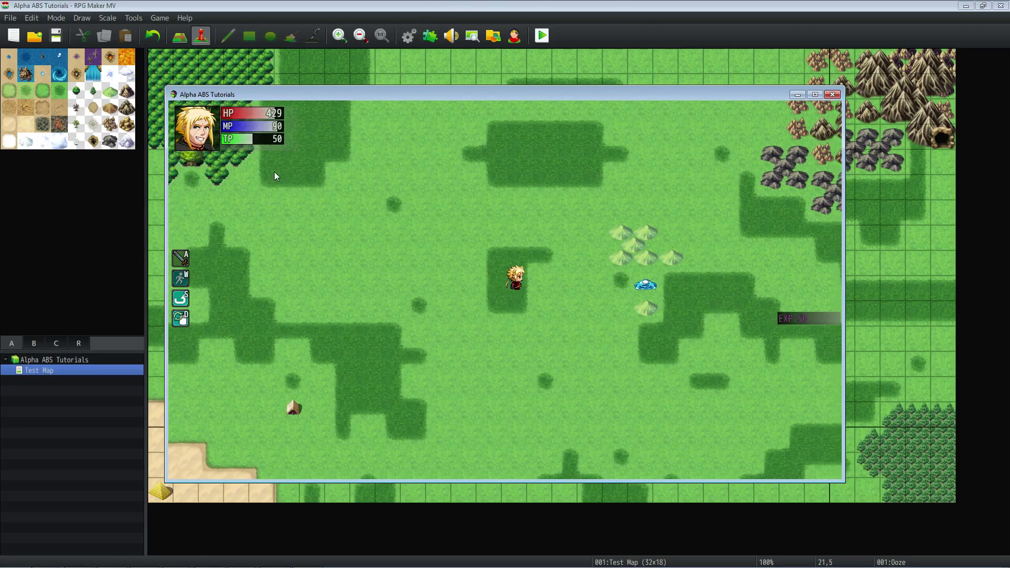
Walk onto the defeated Ooze's remains to loot its 20 gold.
key("Down")
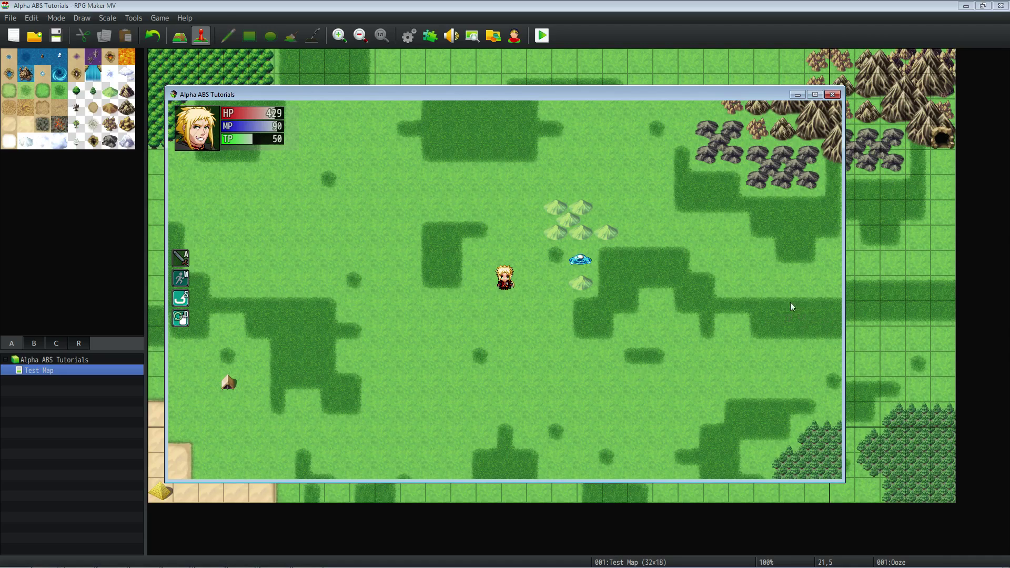
key("Up")
key("Right")
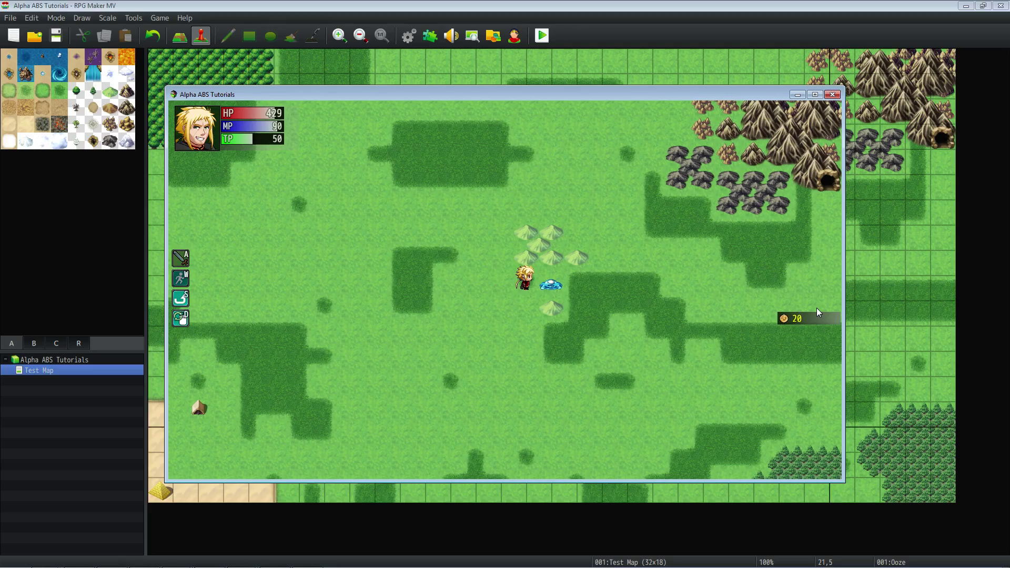
key("Down")
key("Left")
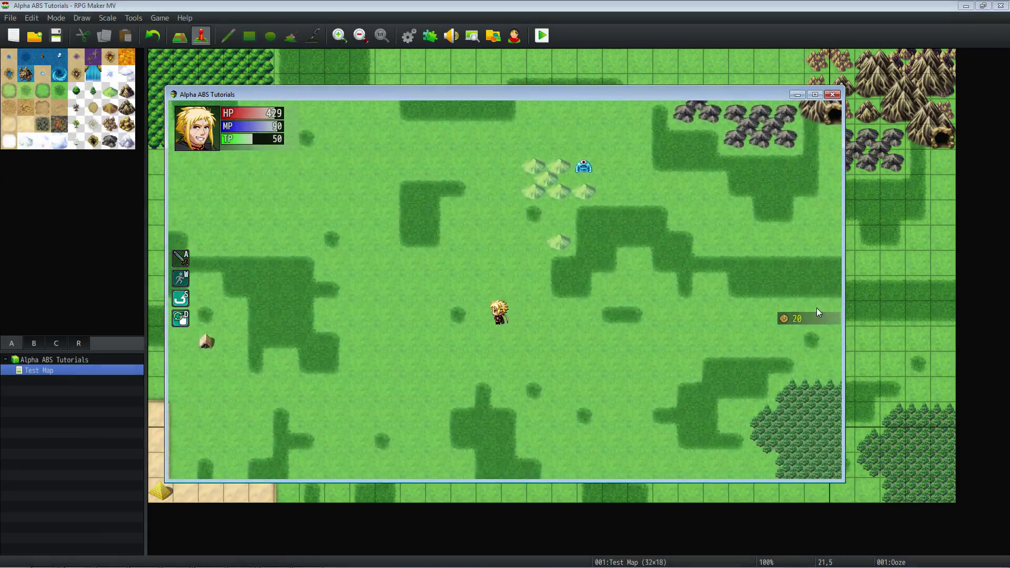
Walk north and target the respawned Ooze by the bushes.
key("Up")
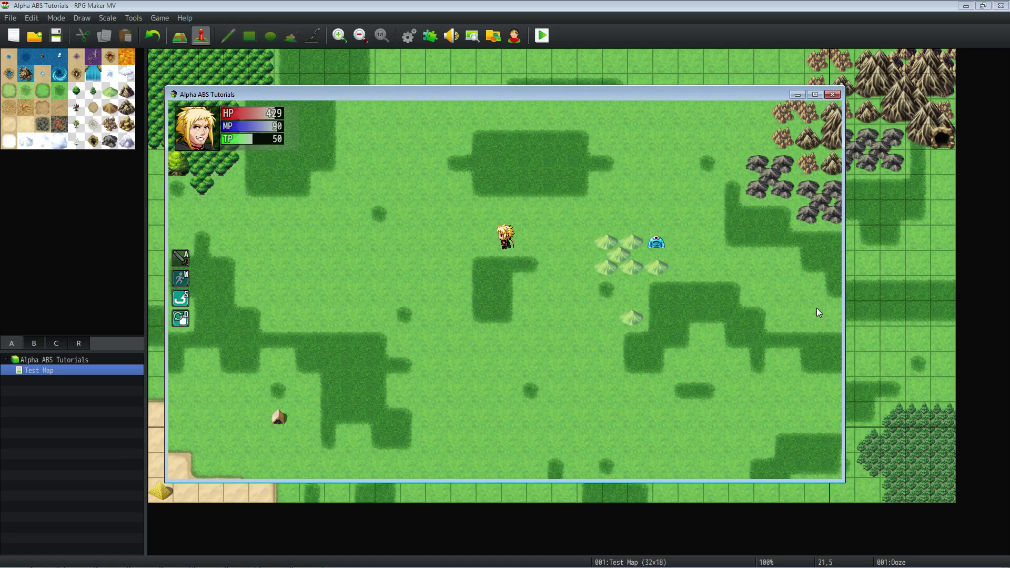
key("Up")
key("Tab")
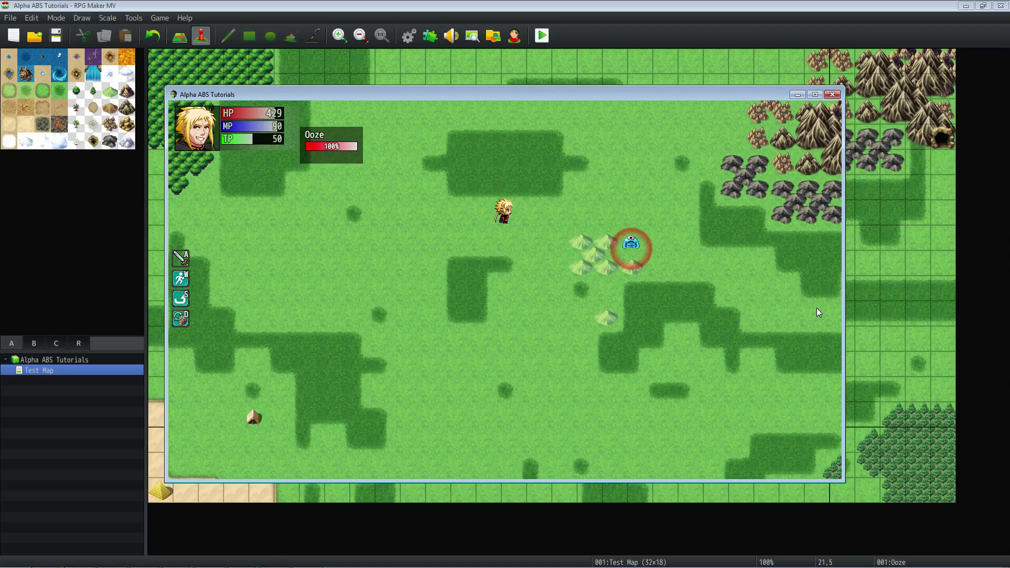
key("Right")
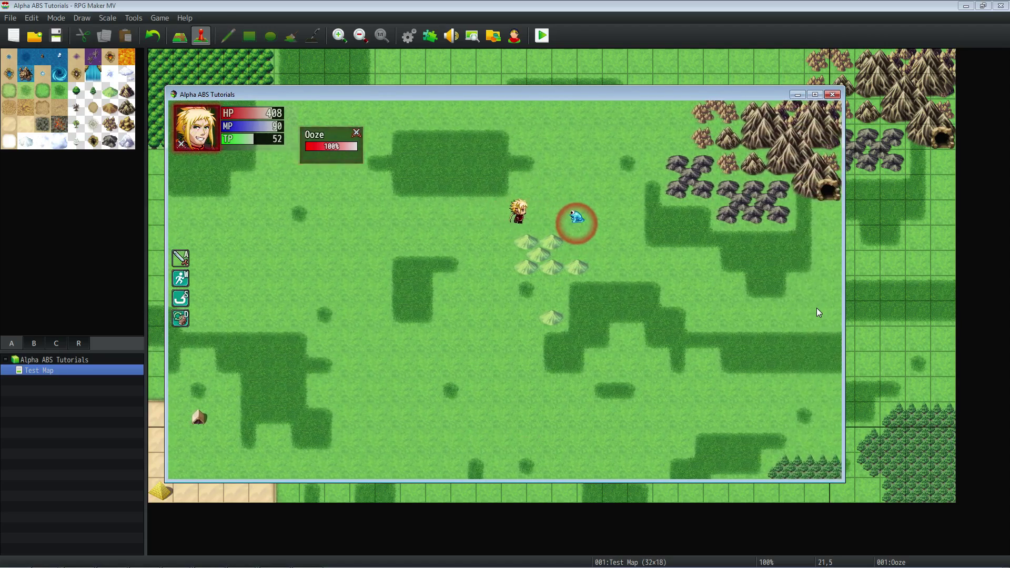
Kill the respawned Ooze with the skill and weapon attacks, earning 50 EXP.
key("Left")
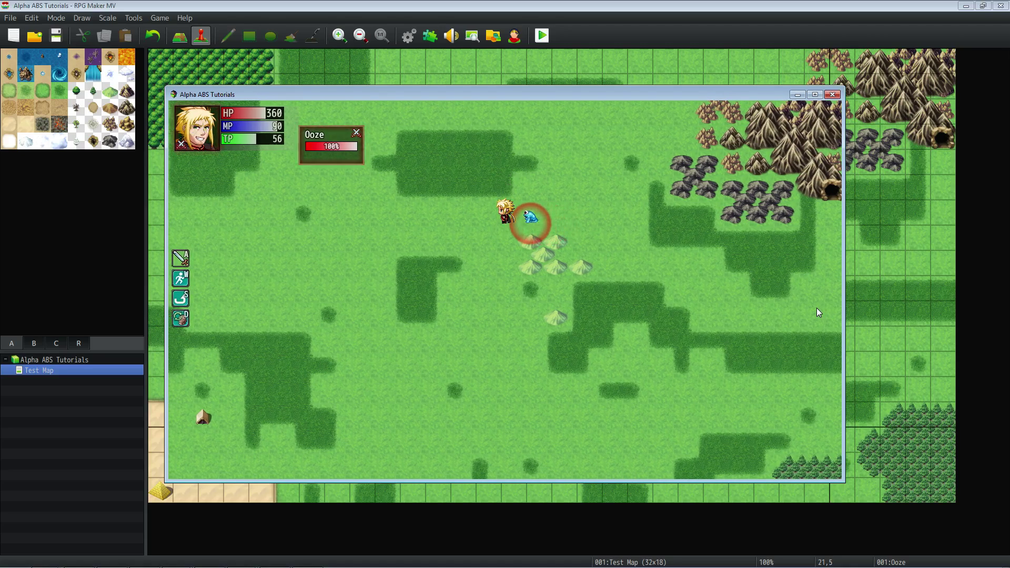
key("a")
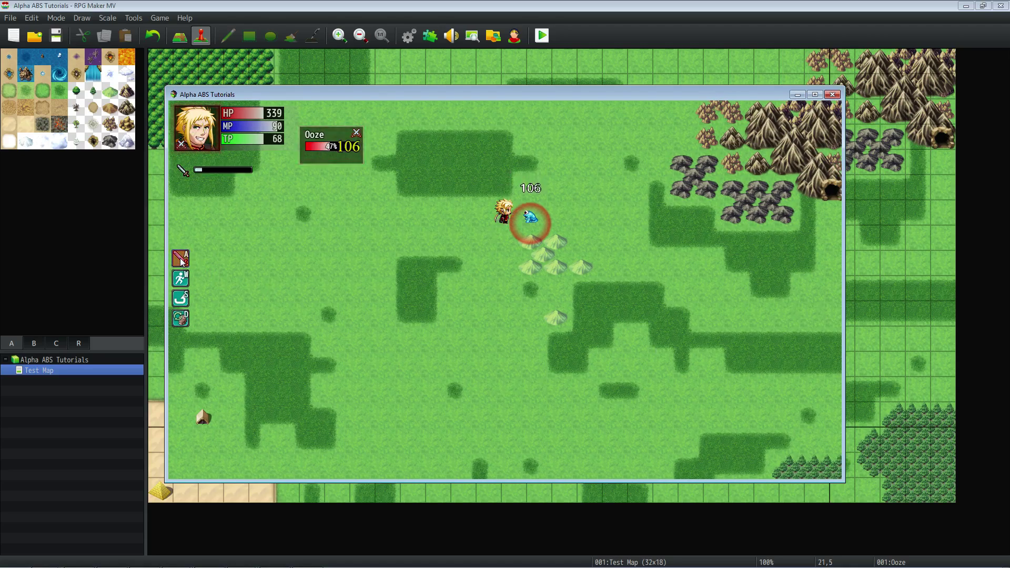
left_click(223, 255)
key("Down")
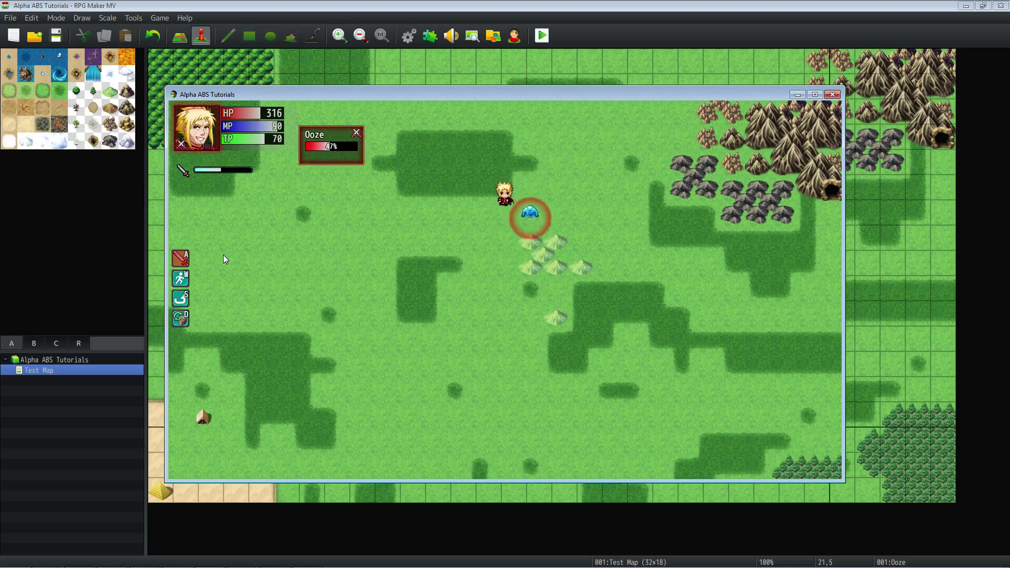
key("Up")
left_click(224, 255)
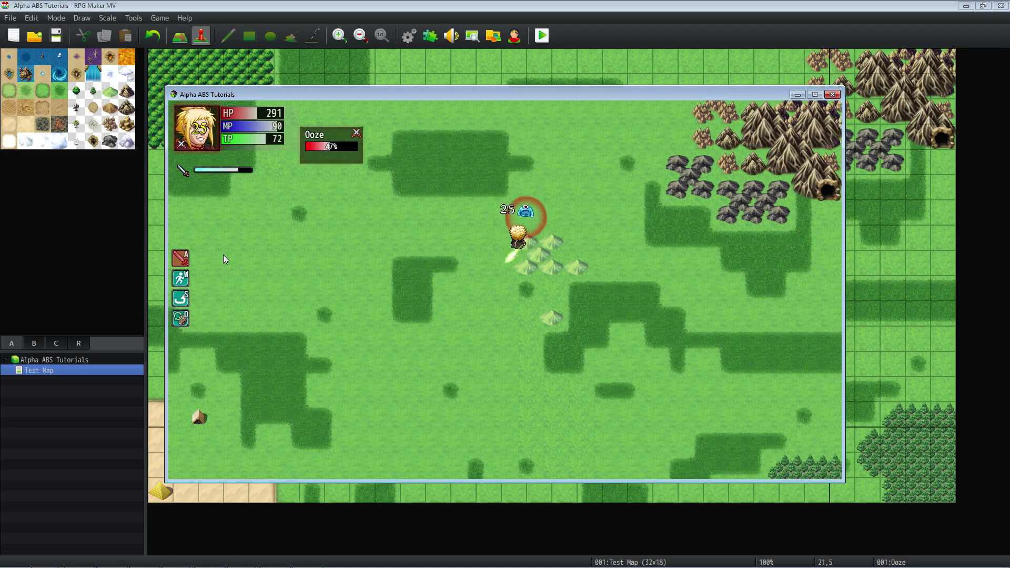
key("Right")
key("Up")
left_click(223, 254)
Walk the hero onto the Ooze's remains to loot the 20 gold.
key("Left")
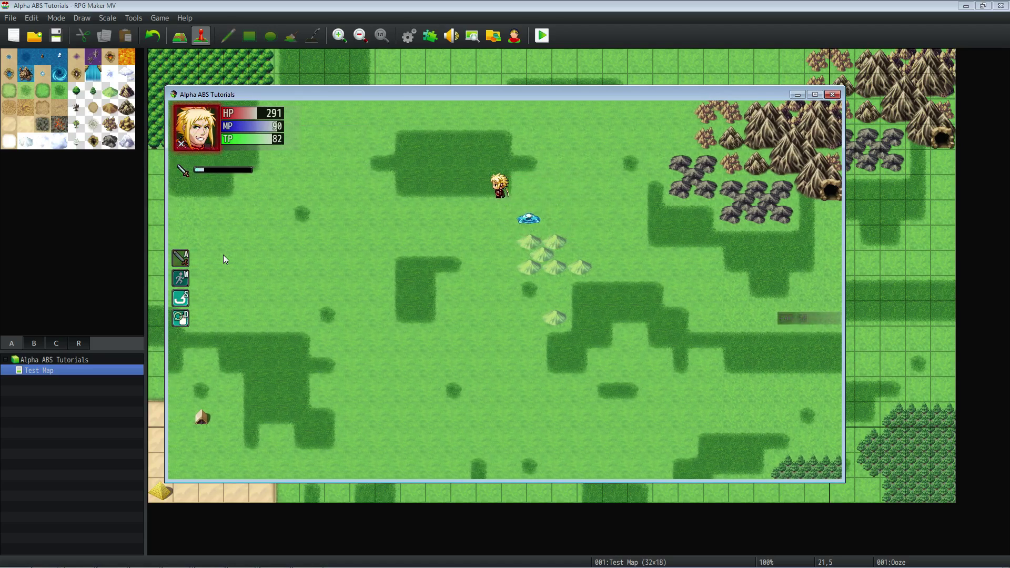
key("Down")
key("Right")
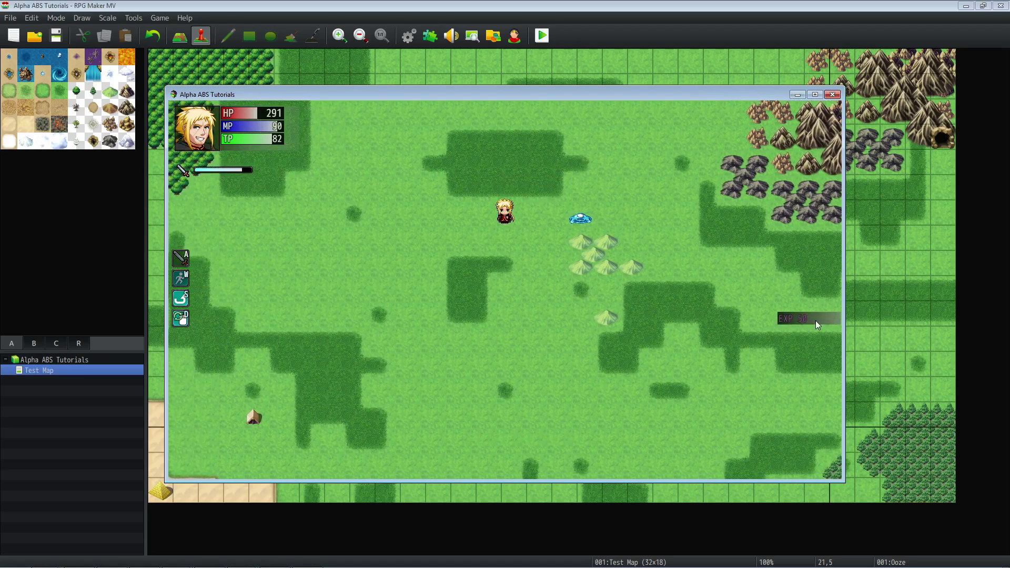
key("Right")
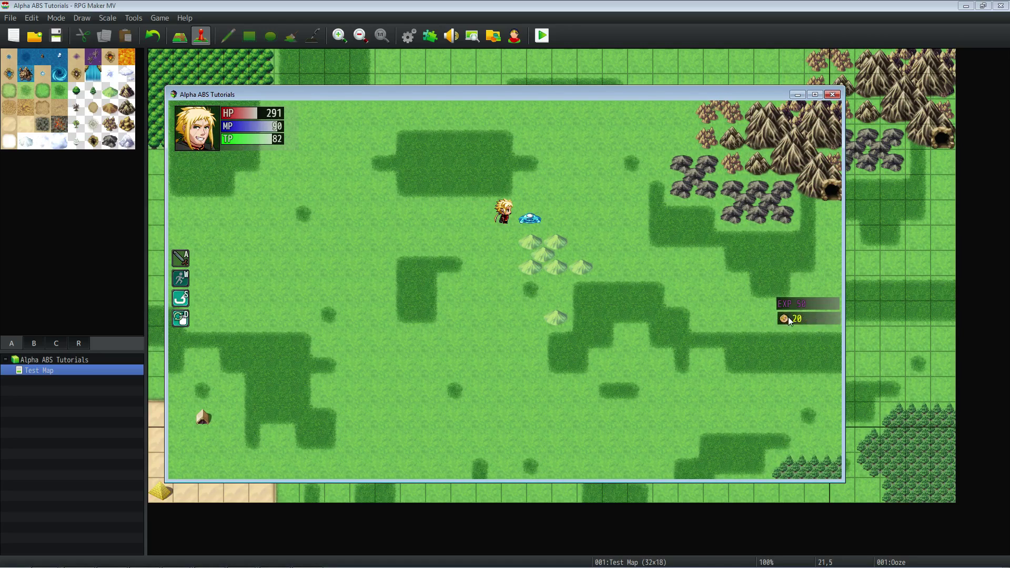
Move the hero south across the field, away from the reappeared Ooze's bushes.
left_click(479, 319)
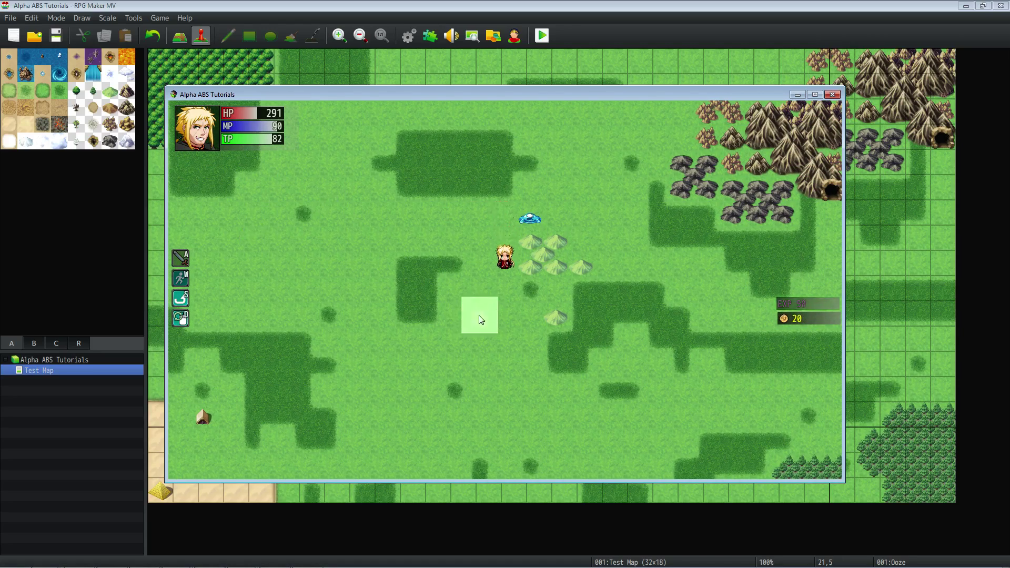
left_click(525, 374)
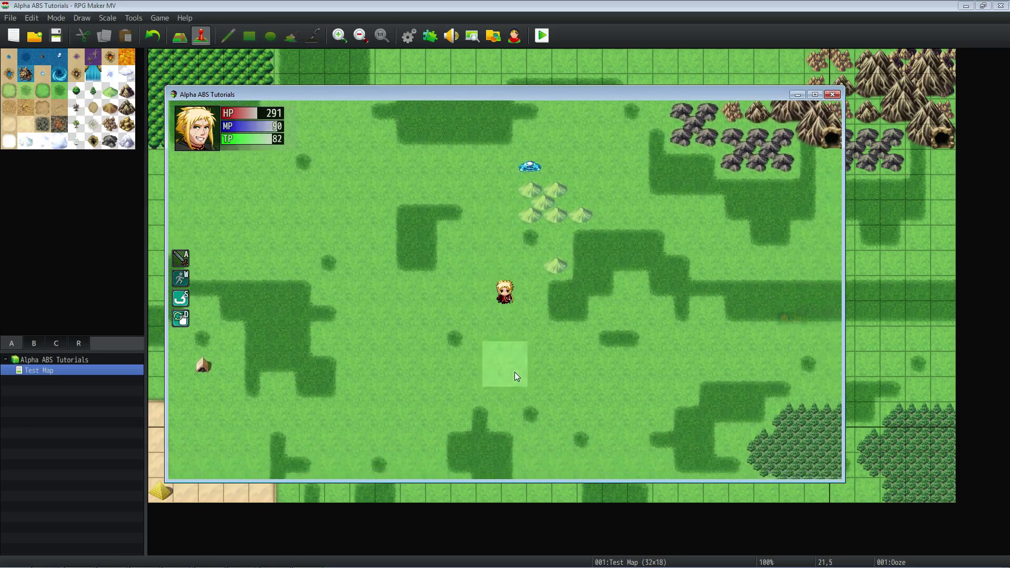
left_click(353, 340)
left_click(479, 408)
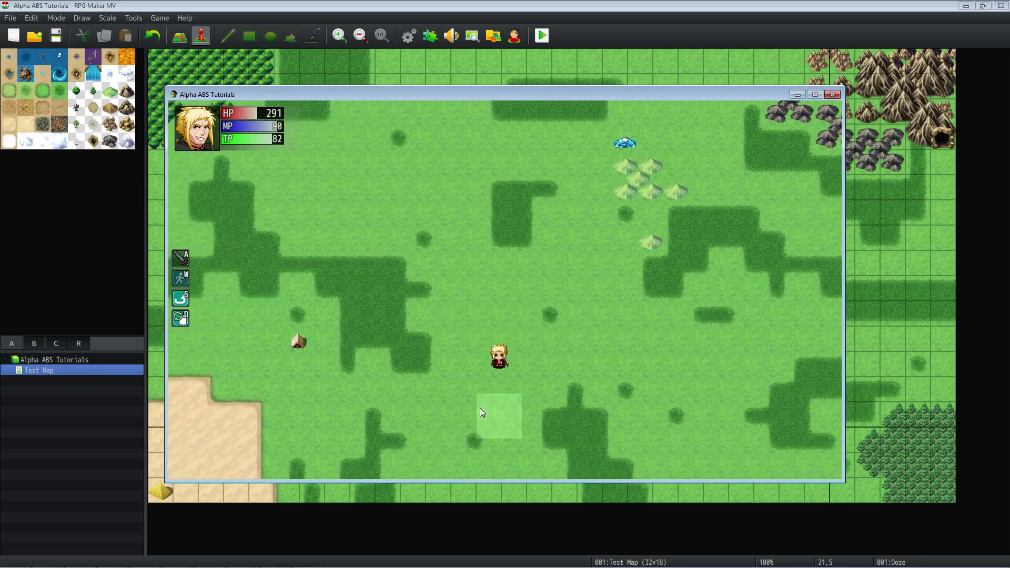
left_click(462, 334)
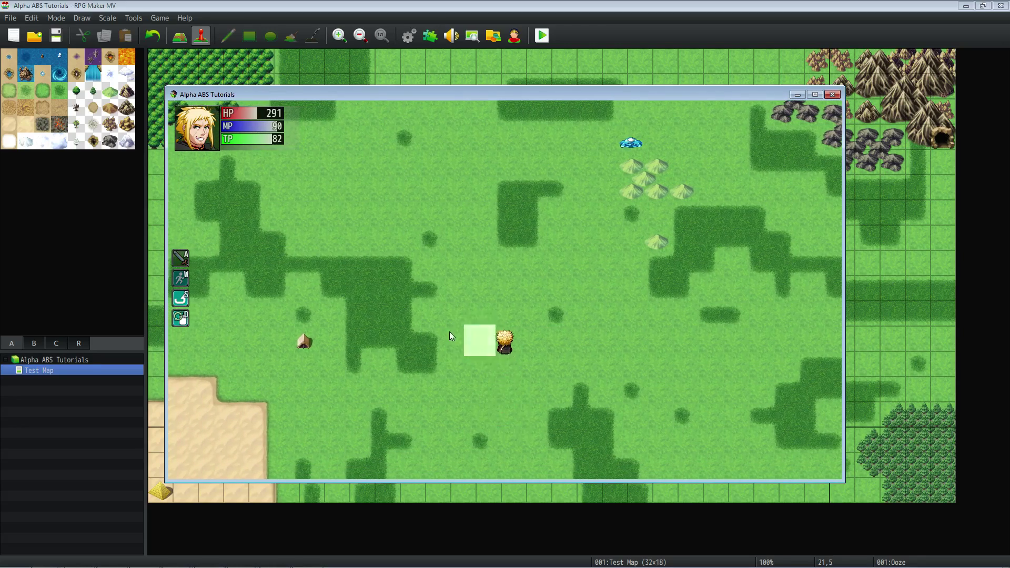
left_click(477, 405)
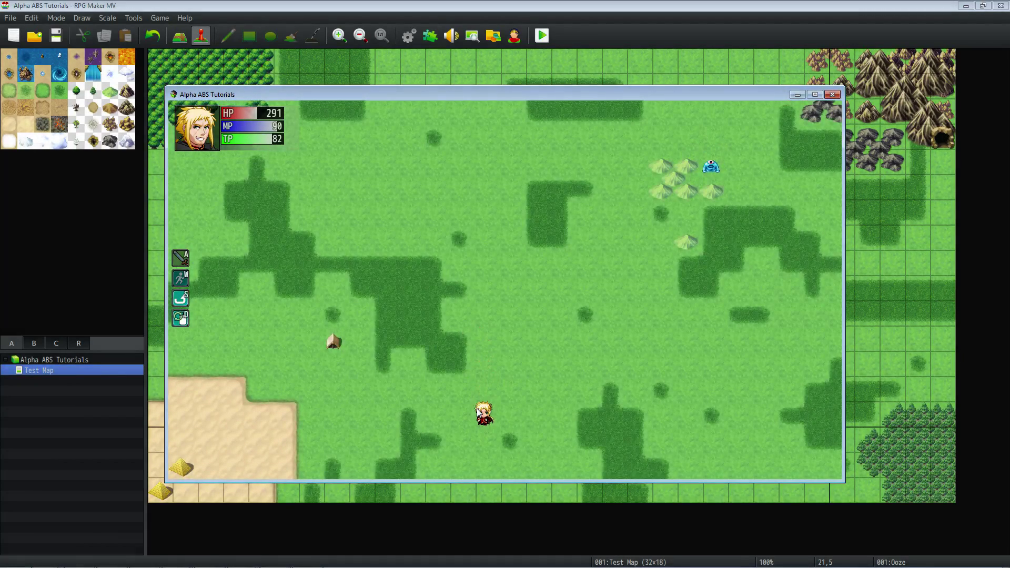